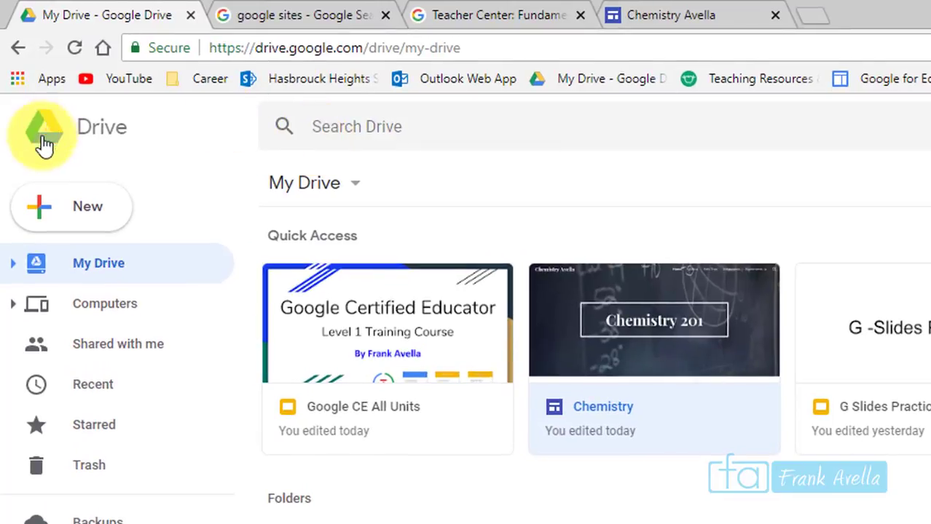
- From Drive's New > More menu, create a blank Google Sites site
click(59, 208)
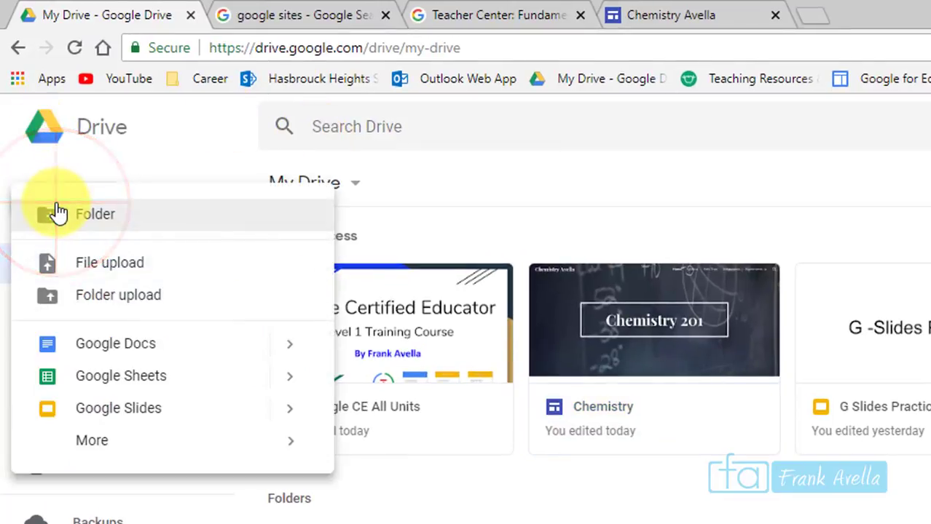
mouse_move(109, 440)
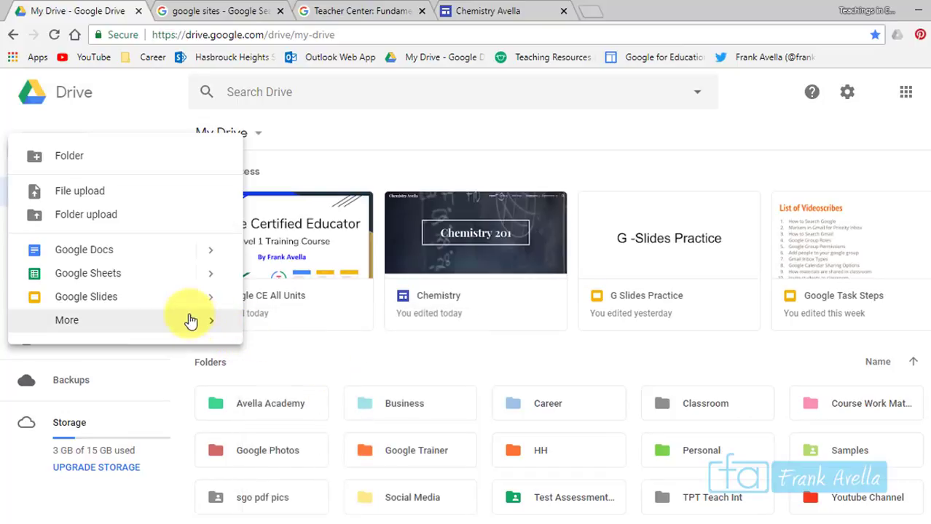
mouse_move(191, 321)
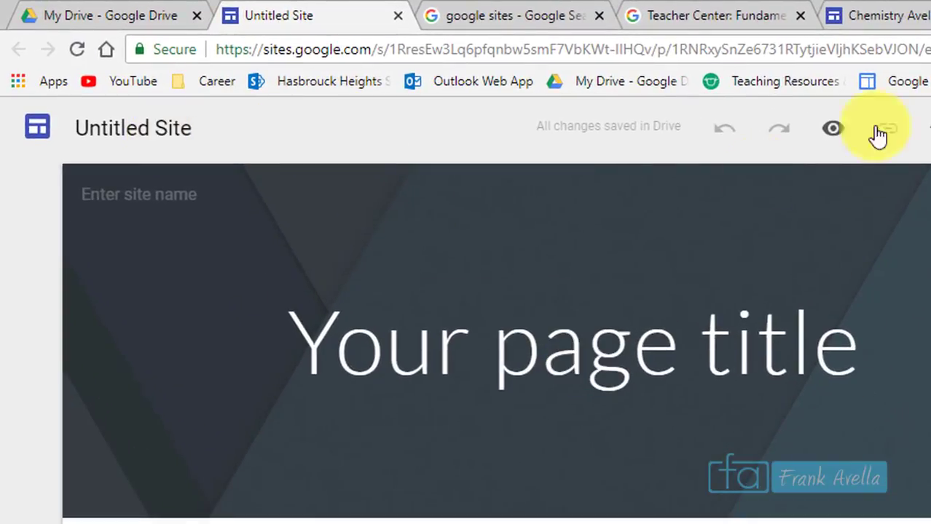
- Name the site document 'Chemistry Site Mr. A' and fill that name into the header
click(135, 126)
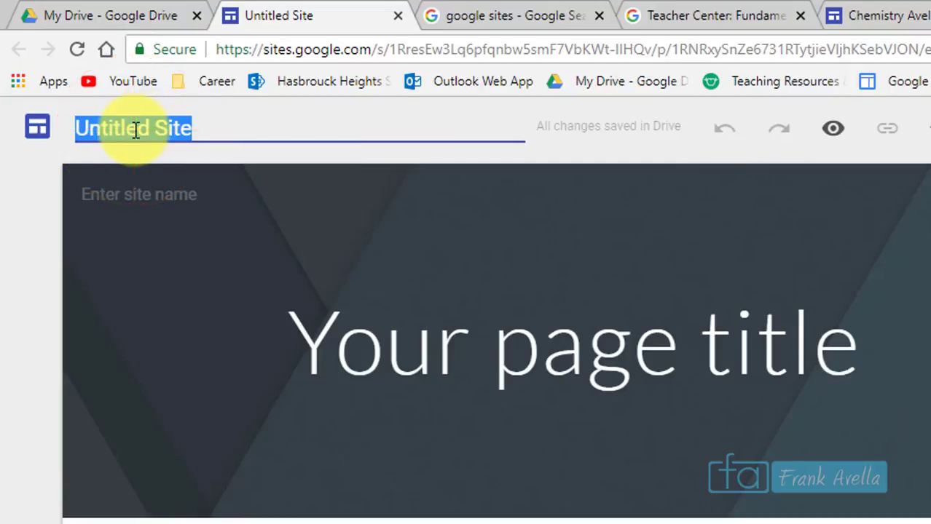
text(Chemistry Site Mr. A)
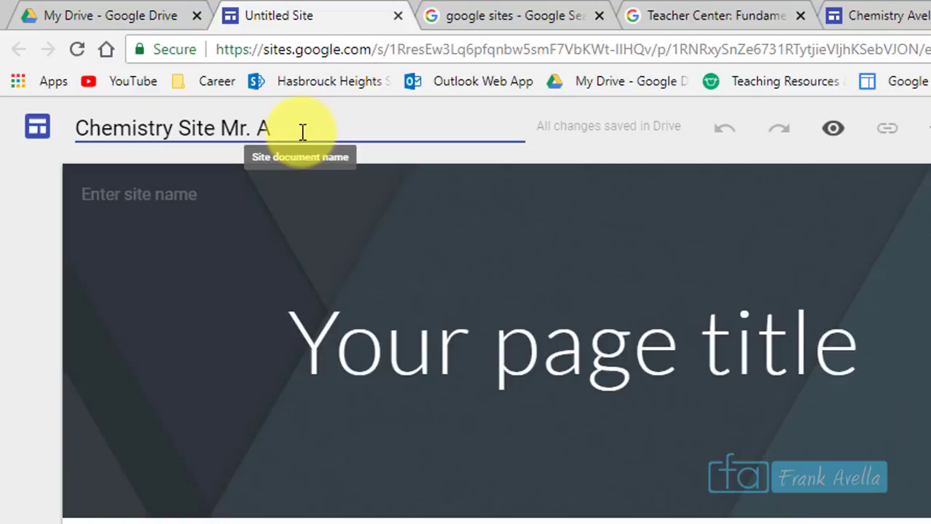
click(153, 202)
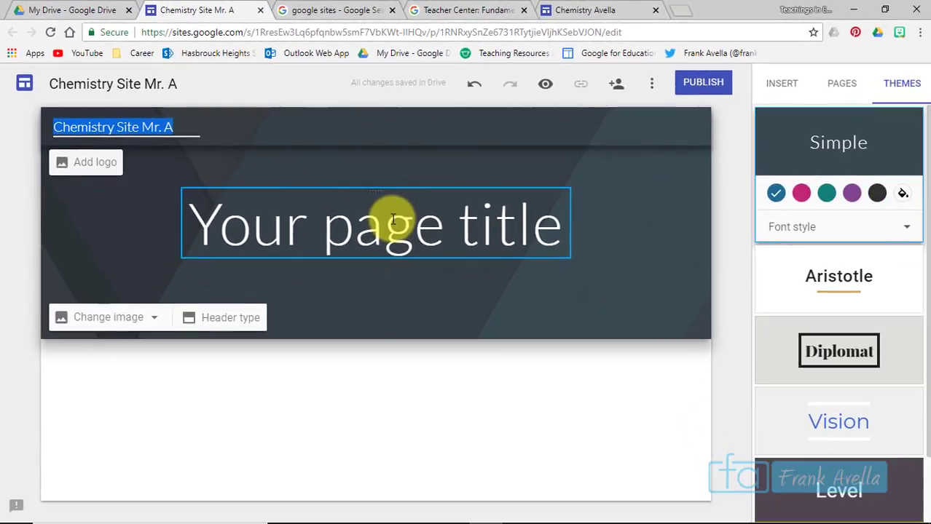
- Retitle the page 'Chemistry Class Mr. A'
click(392, 219)
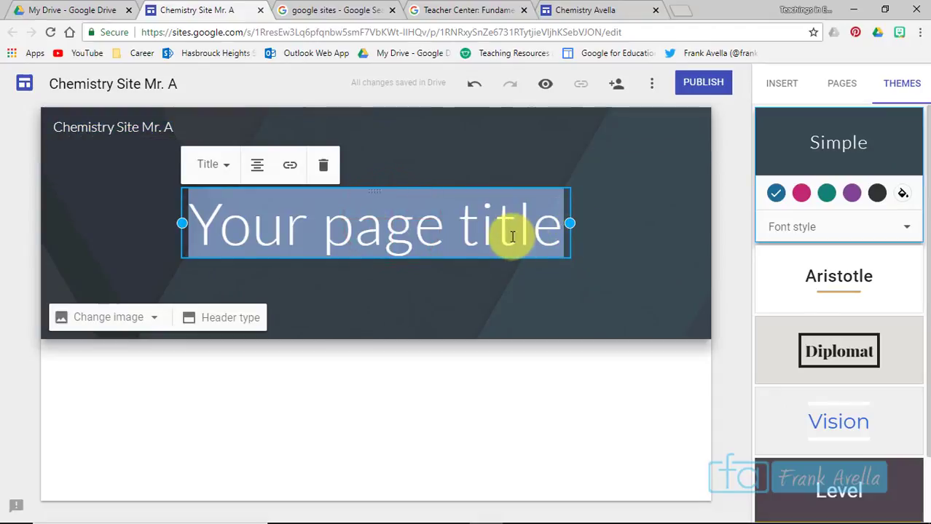
text(Chemistry Class Mr. A)
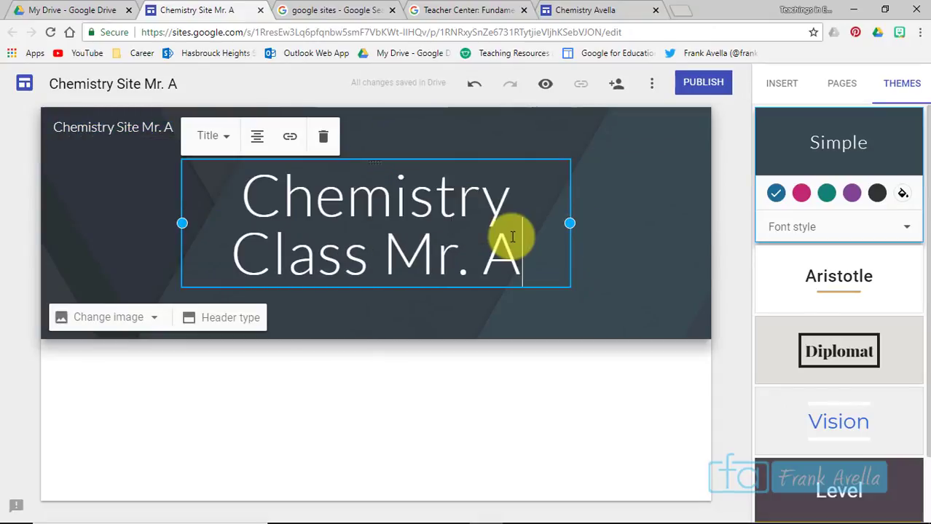
click(433, 309)
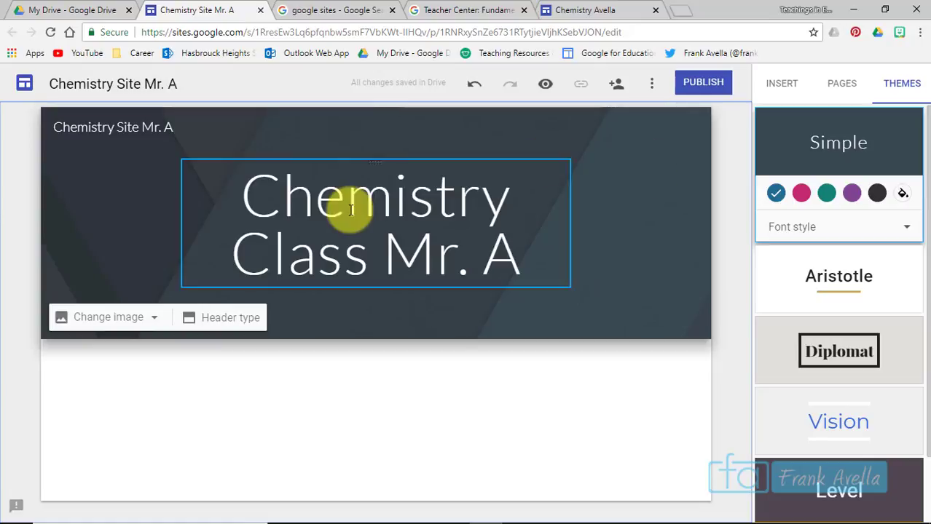
- Switch the page header to the Large banner type
click(237, 320)
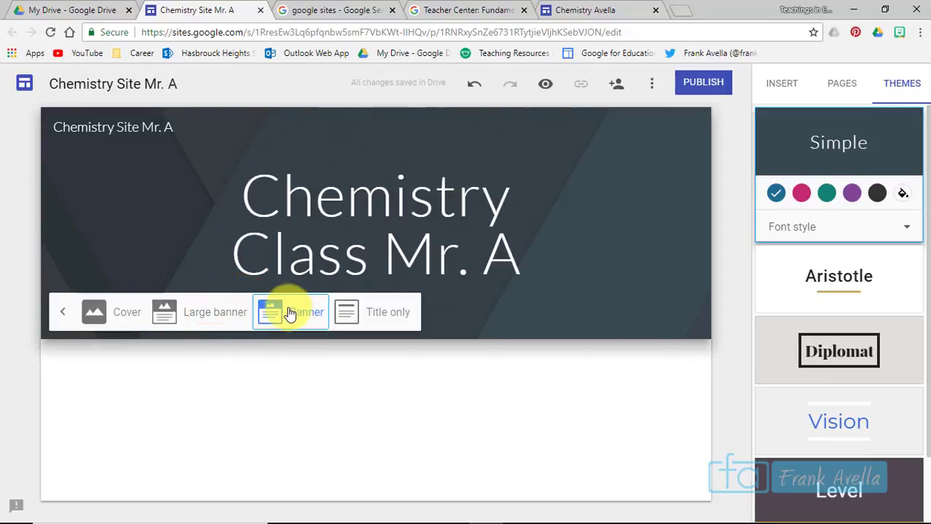
click(227, 315)
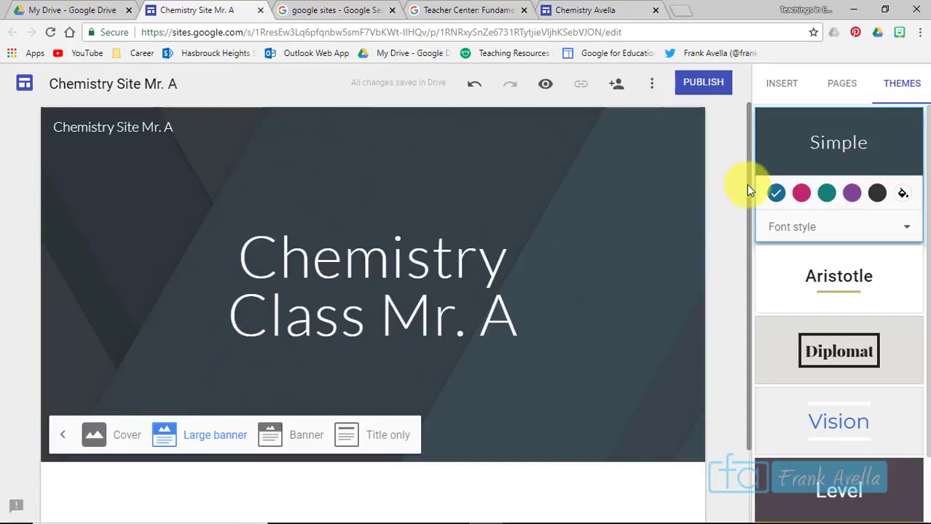
drag(746, 184, 758, 348)
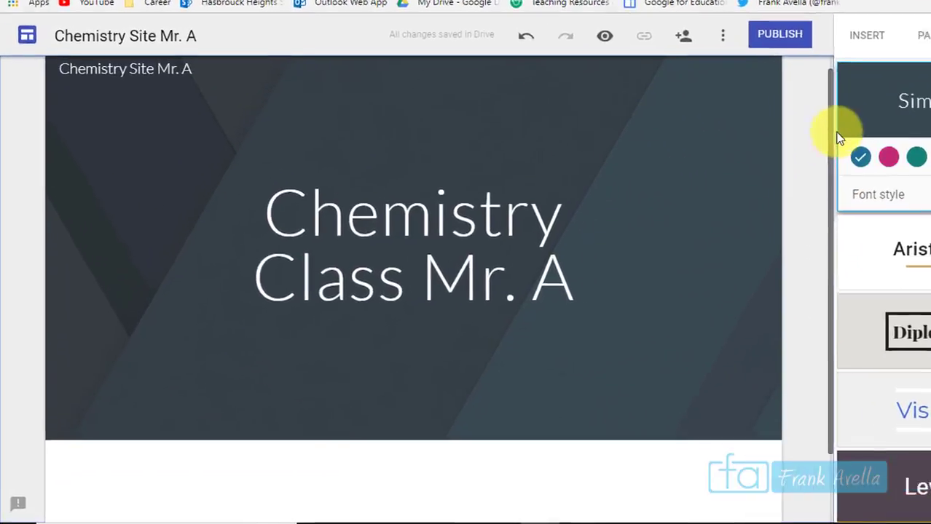
mouse_move(128, 358)
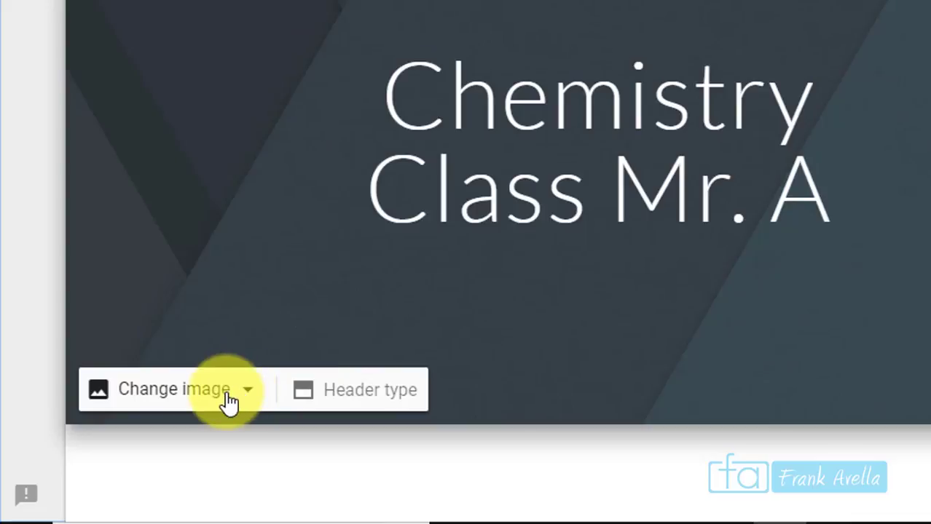
- Replace the header background with the laptop-and-coffee photo from the Gallery
click(228, 400)
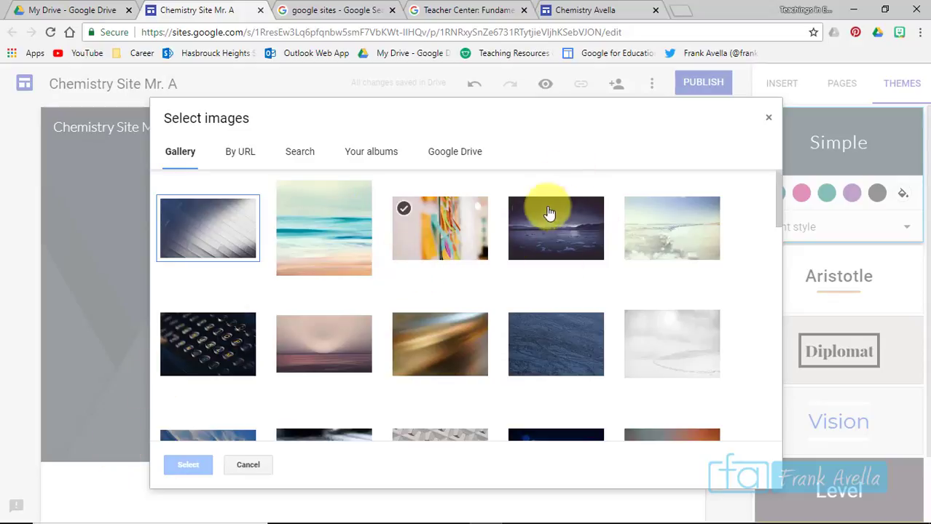
scroll(408, 276, down, 3)
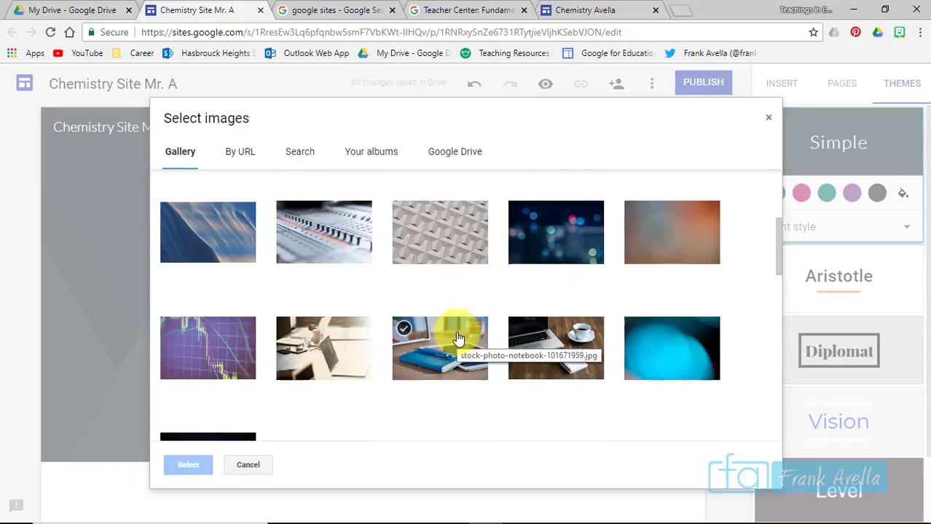
click(553, 344)
click(183, 466)
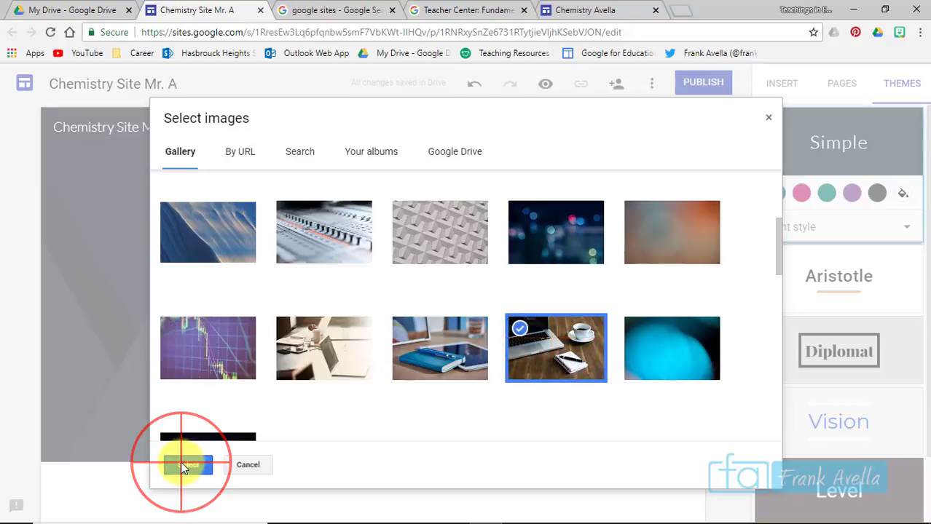
- Change the header type back to the regular Banner
click(726, 281)
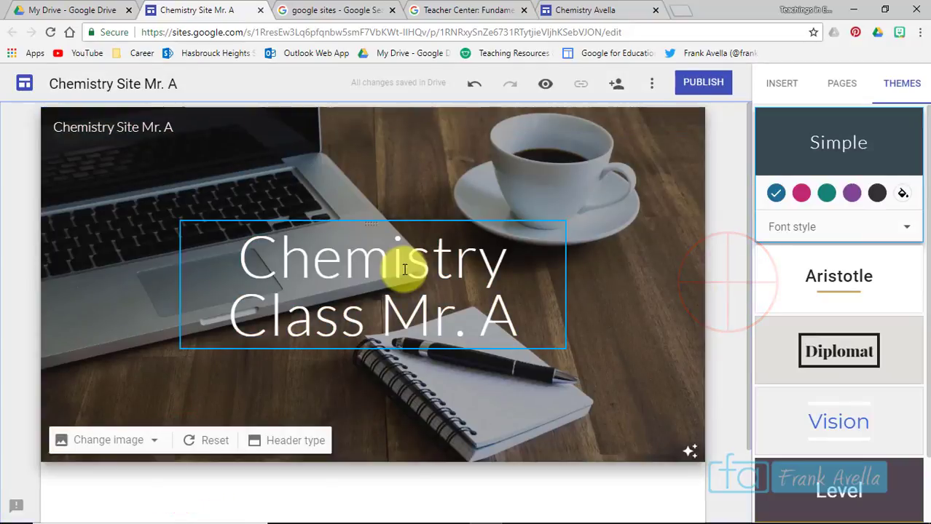
click(271, 441)
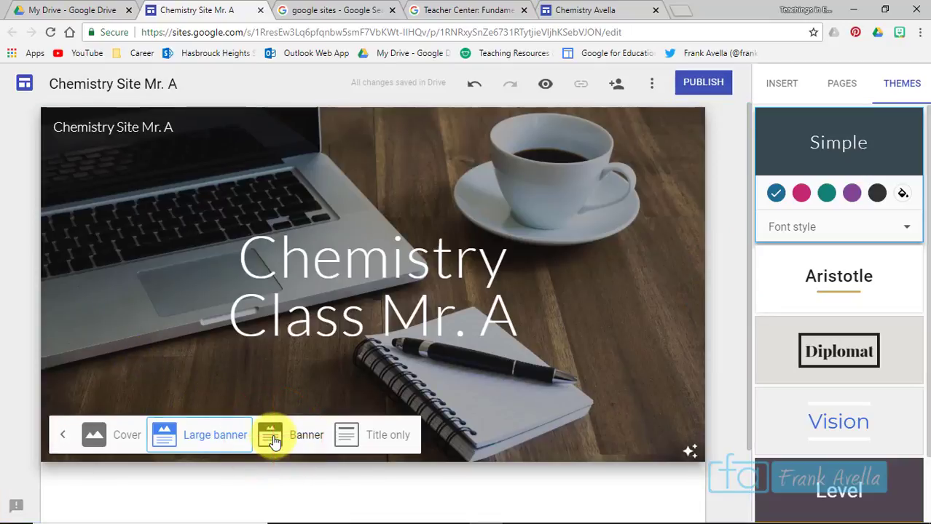
click(274, 439)
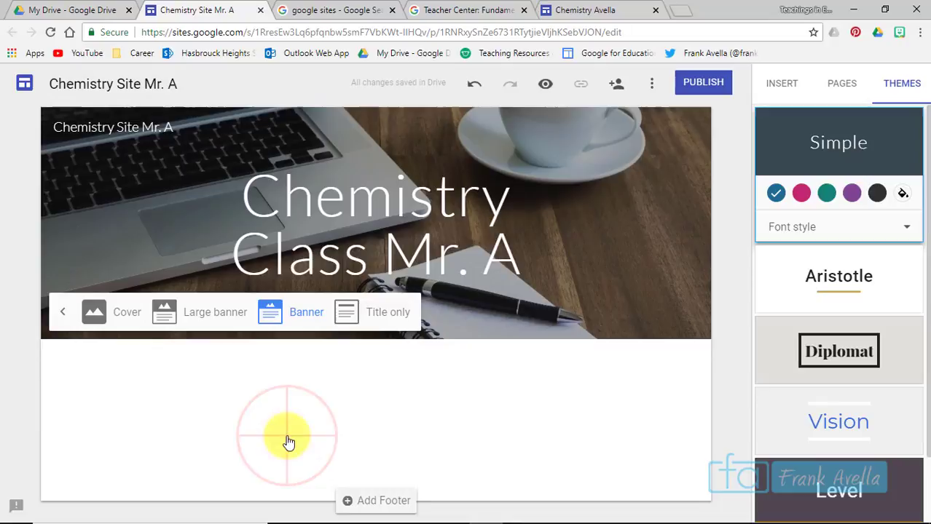
- Compare the Aristotle, Diplomat and Vision themes, then settle on Diplomat
click(727, 233)
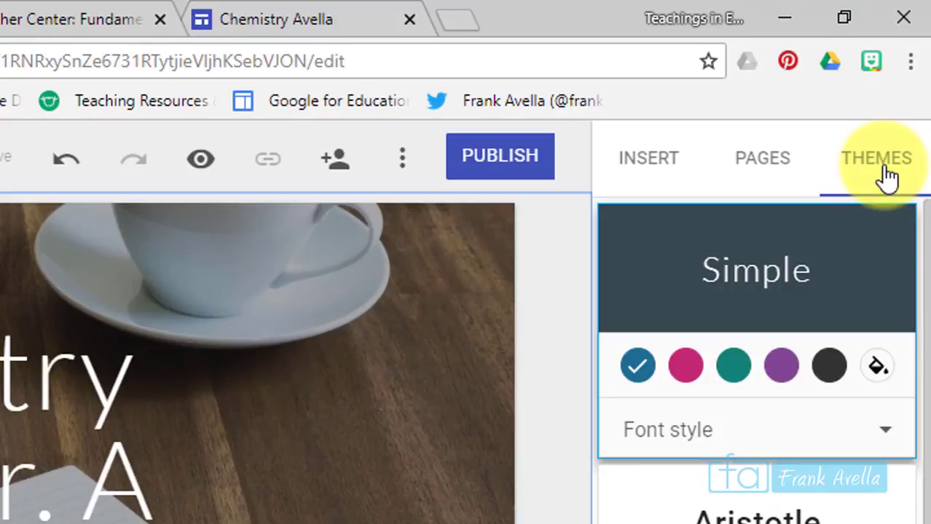
click(887, 177)
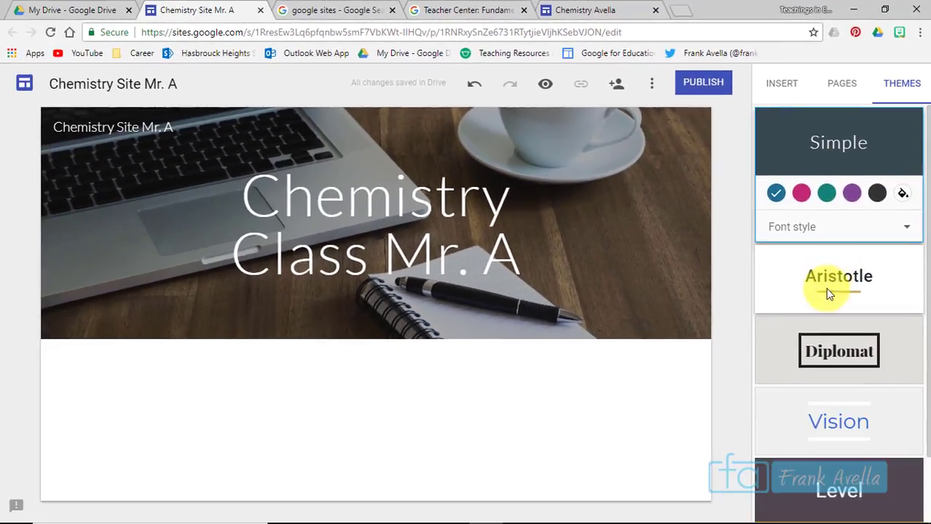
click(838, 284)
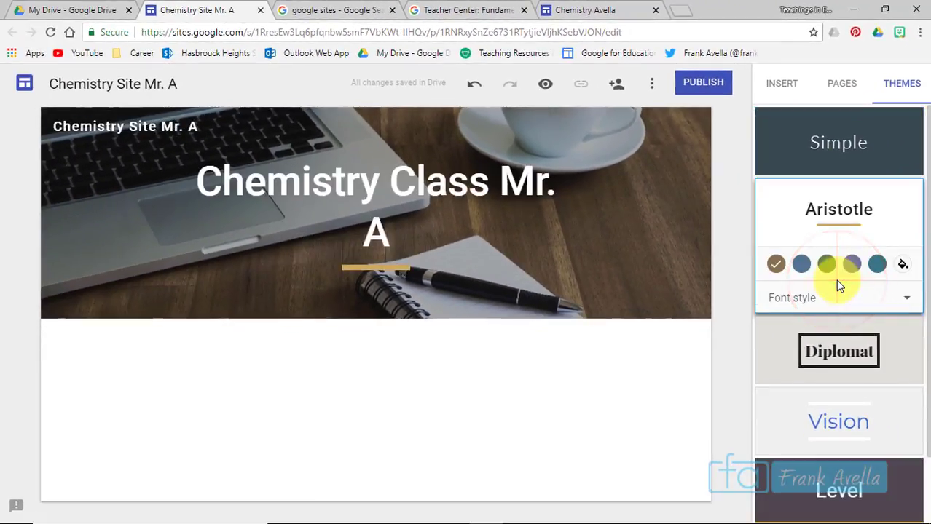
click(843, 354)
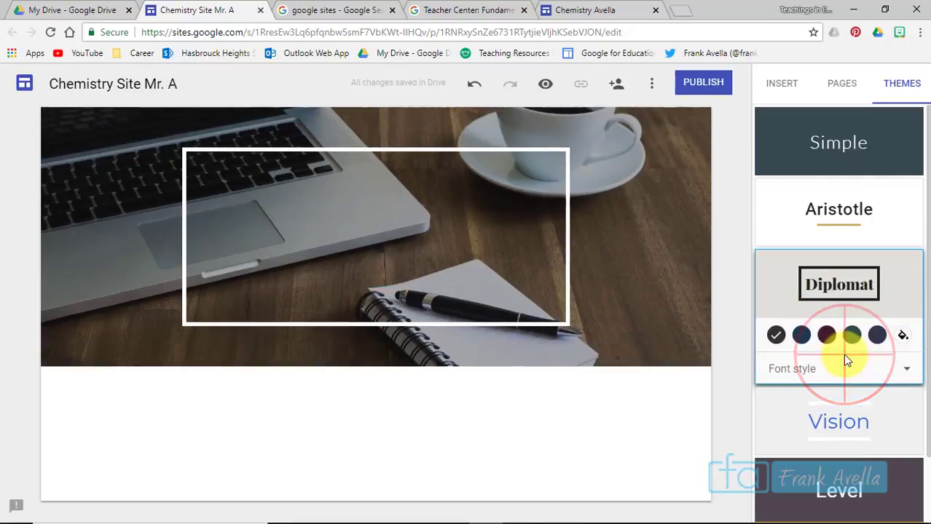
click(839, 412)
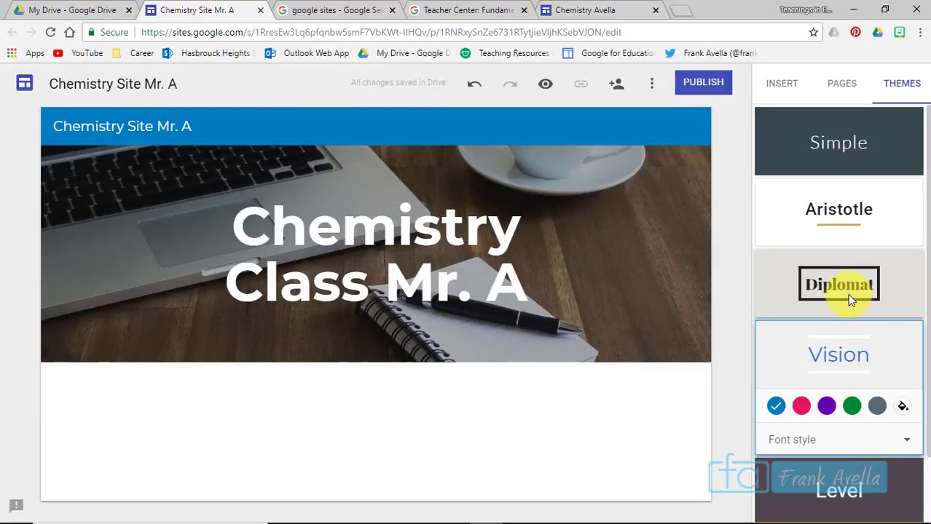
click(848, 293)
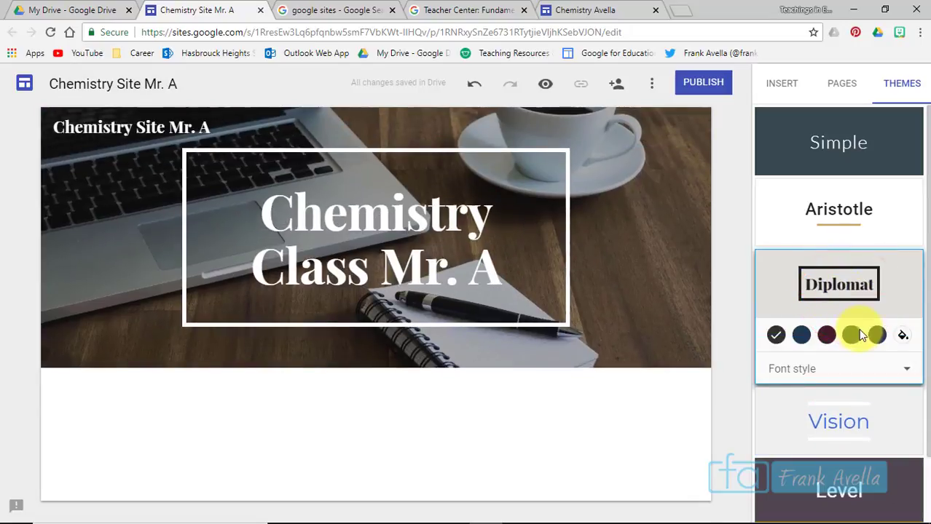
- Give Diplomat the Classic serif font style and the black colour scheme
click(823, 367)
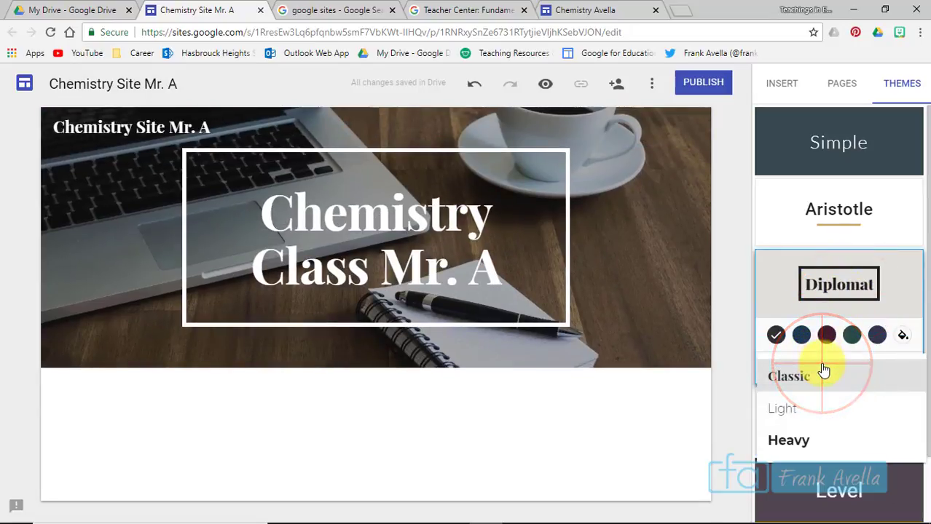
click(809, 413)
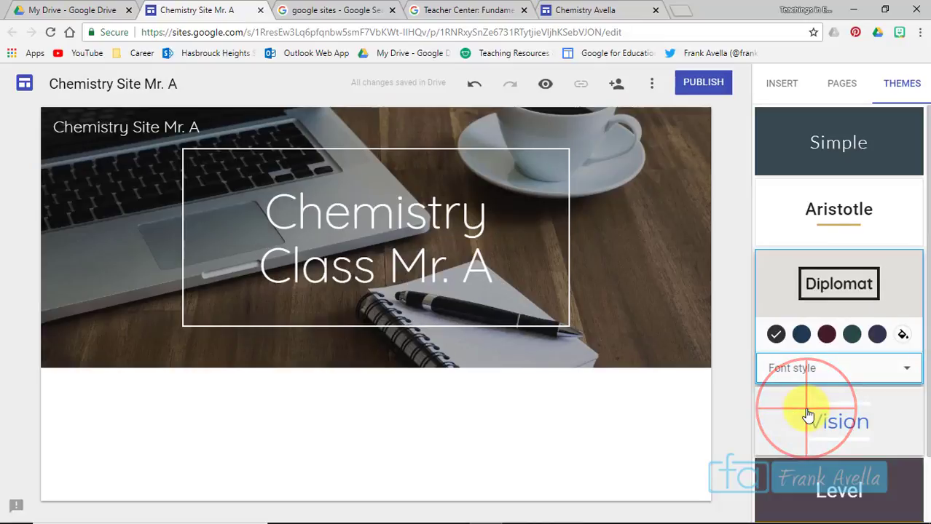
click(822, 376)
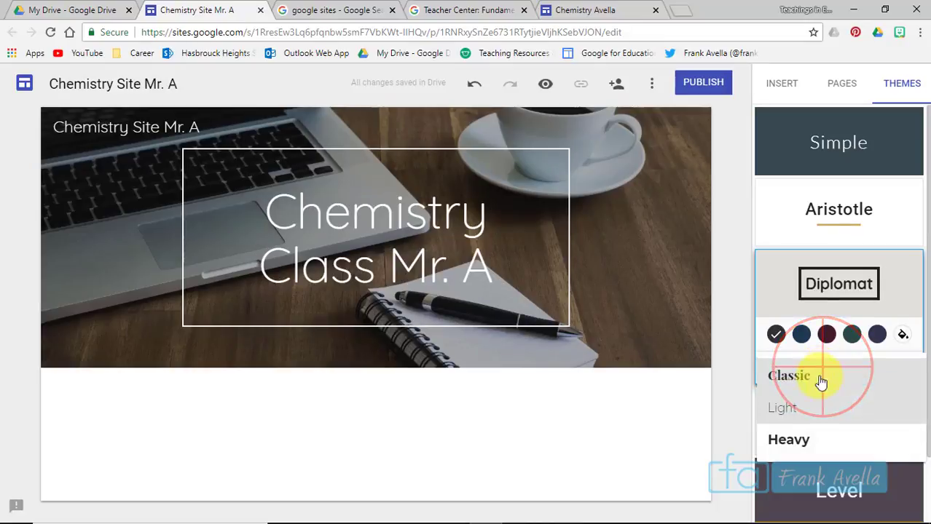
click(823, 379)
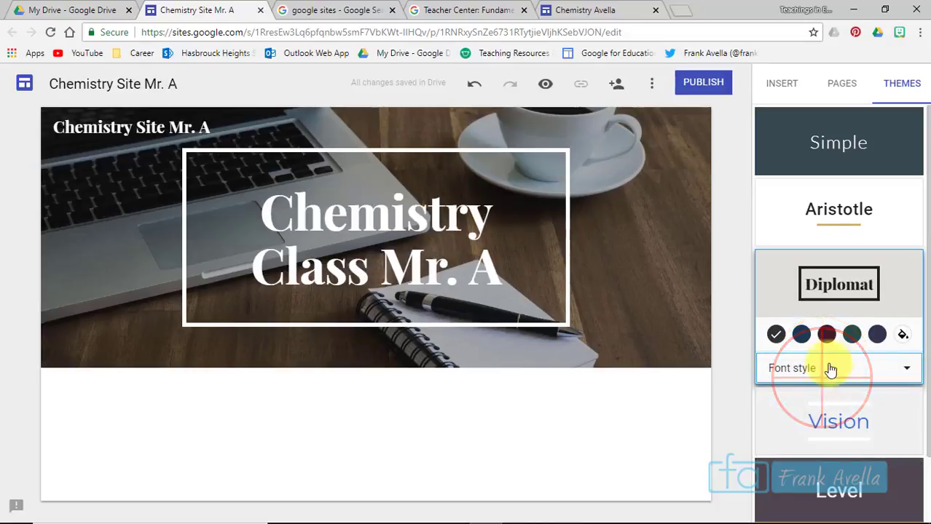
click(801, 334)
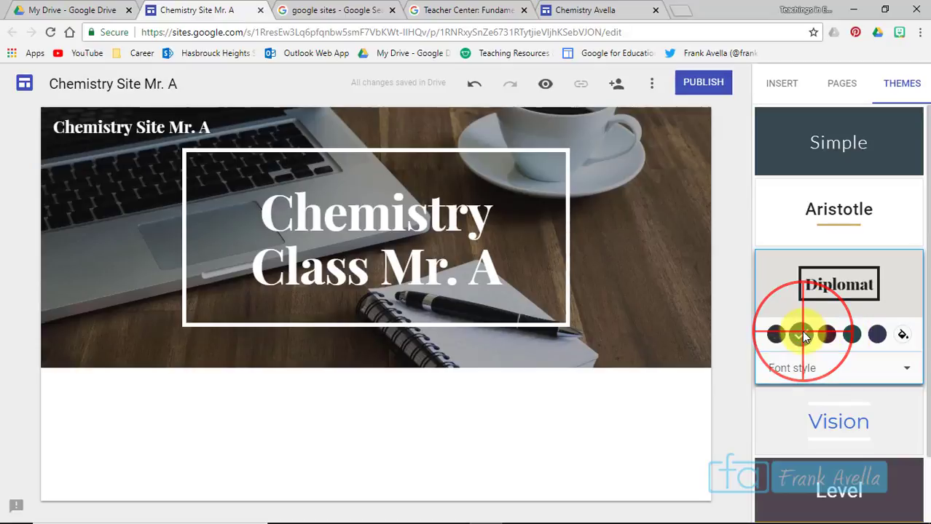
click(776, 334)
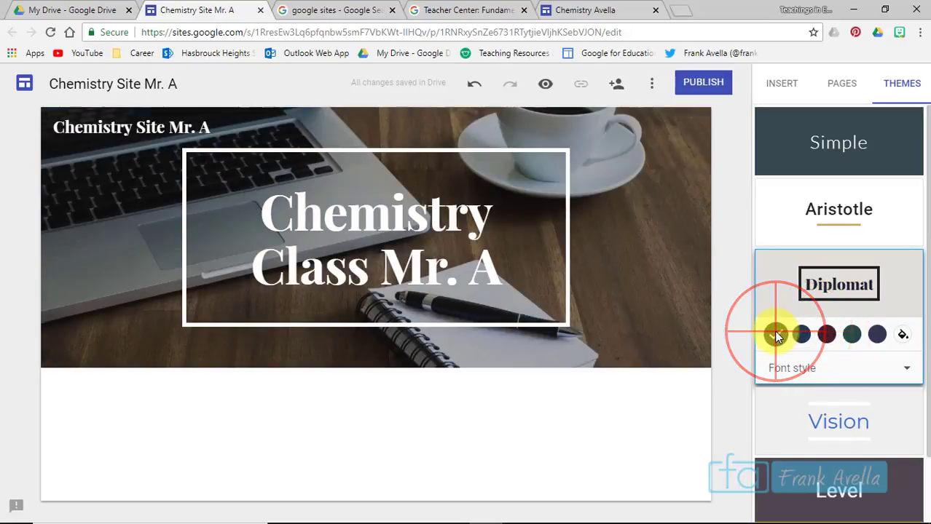
click(911, 374)
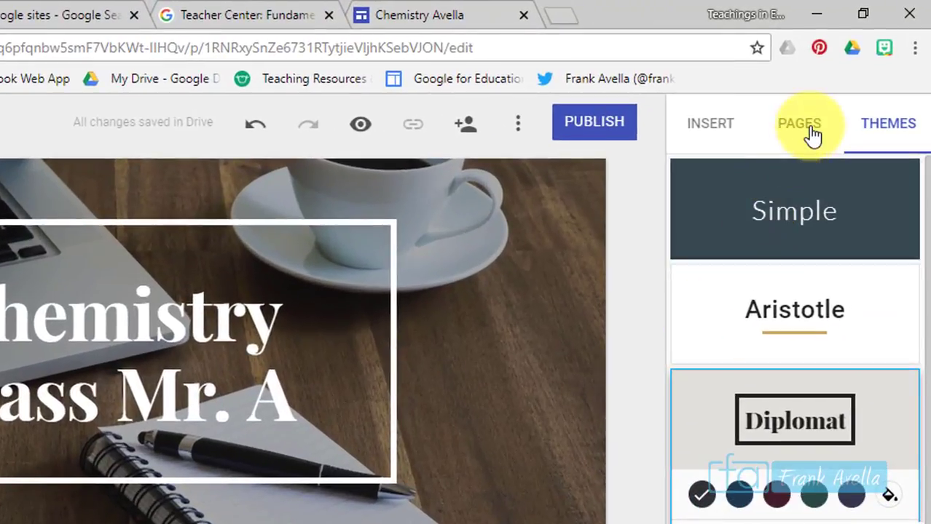
- Add a Syllabus page to the site and check it beside Home
click(813, 135)
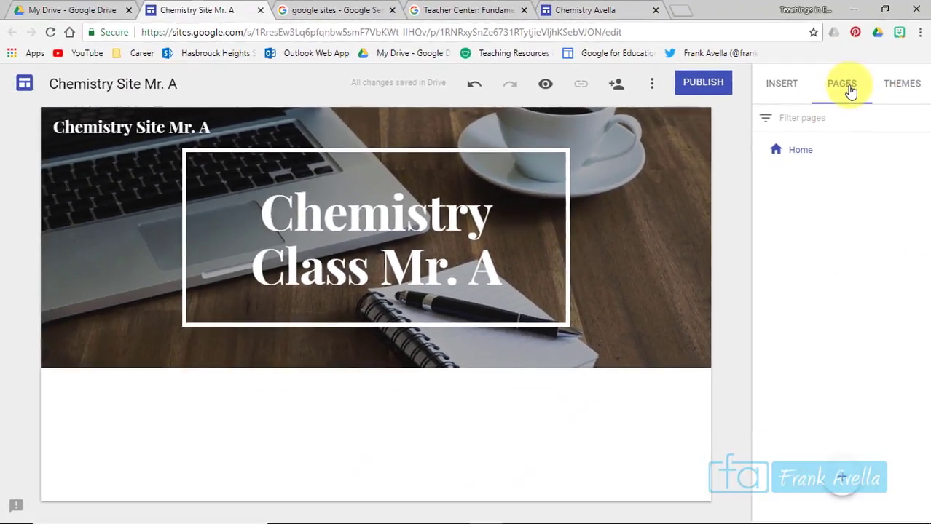
mouse_move(847, 488)
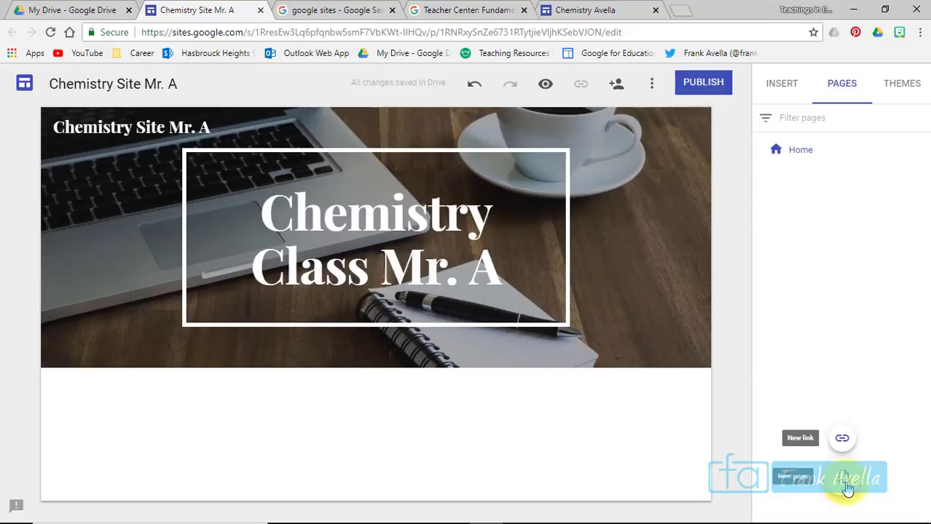
click(847, 488)
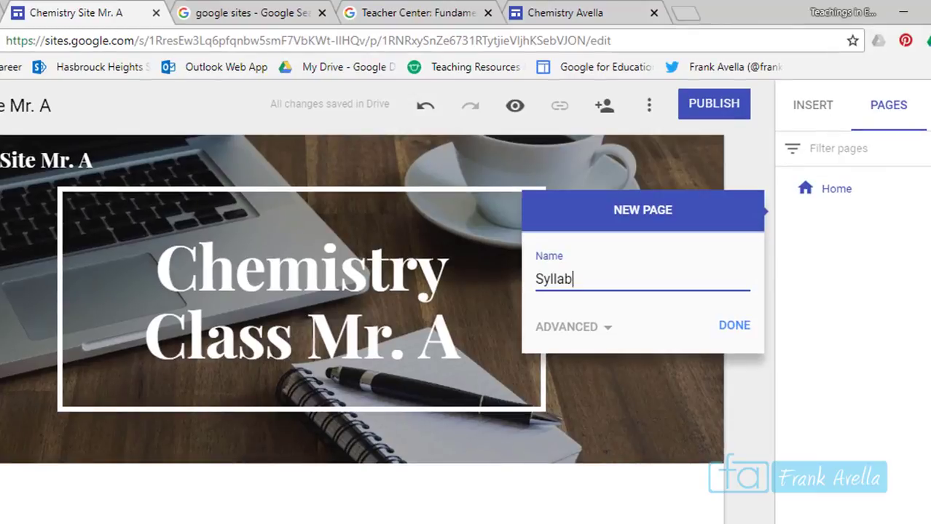
click(732, 328)
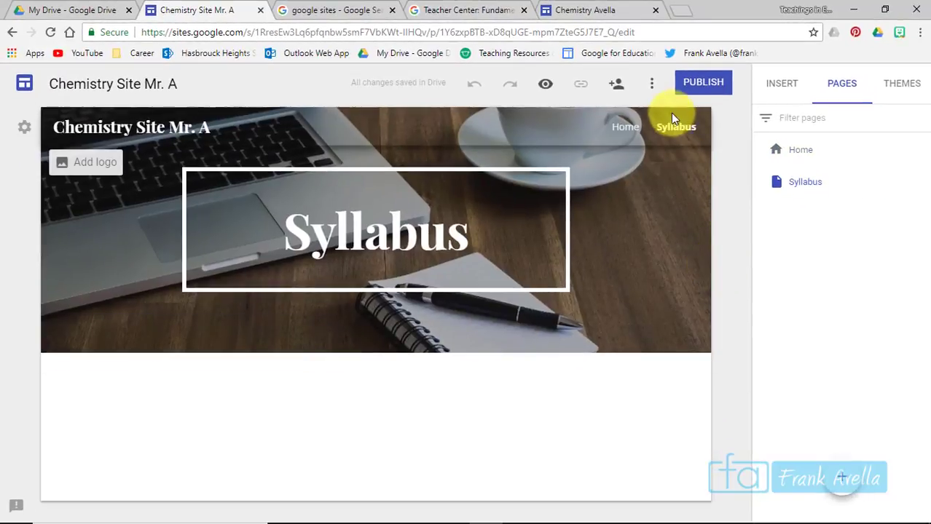
click(672, 129)
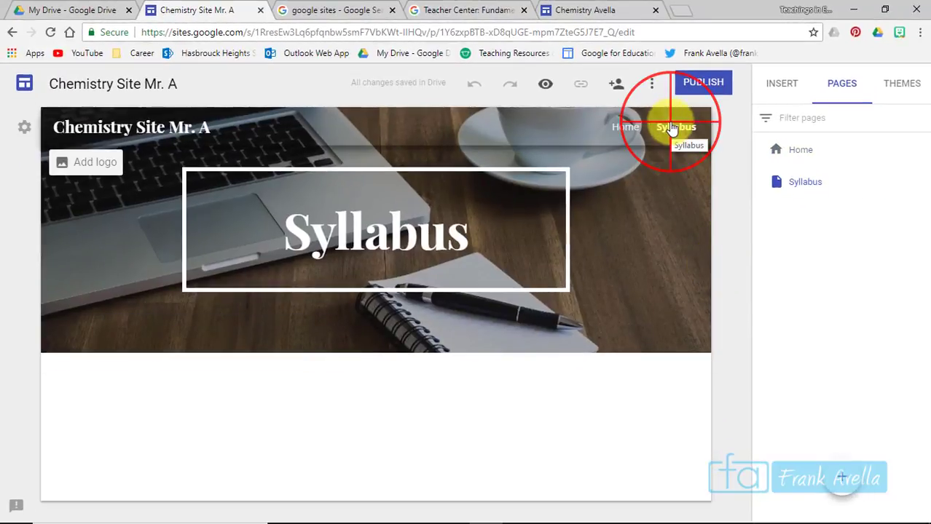
click(624, 131)
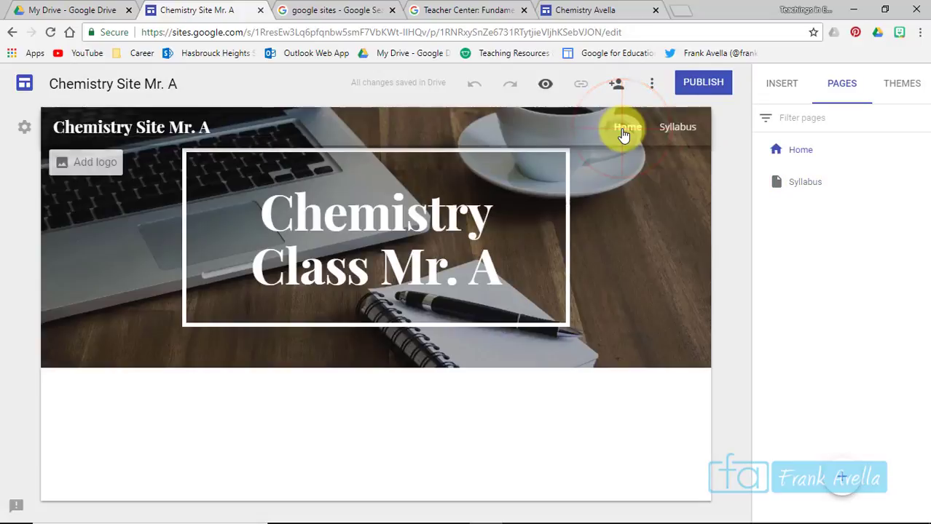
click(678, 129)
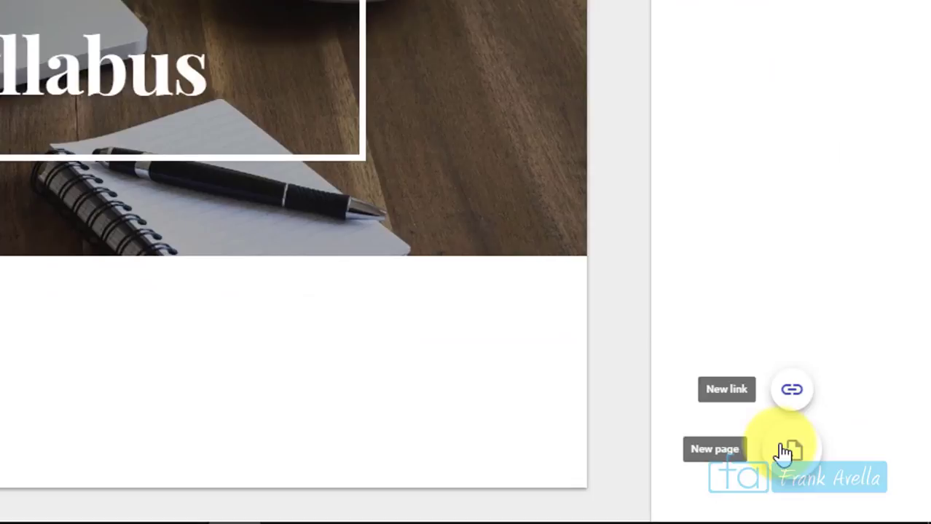
- Add Field Trips and Experiments pages to the navigation
click(785, 447)
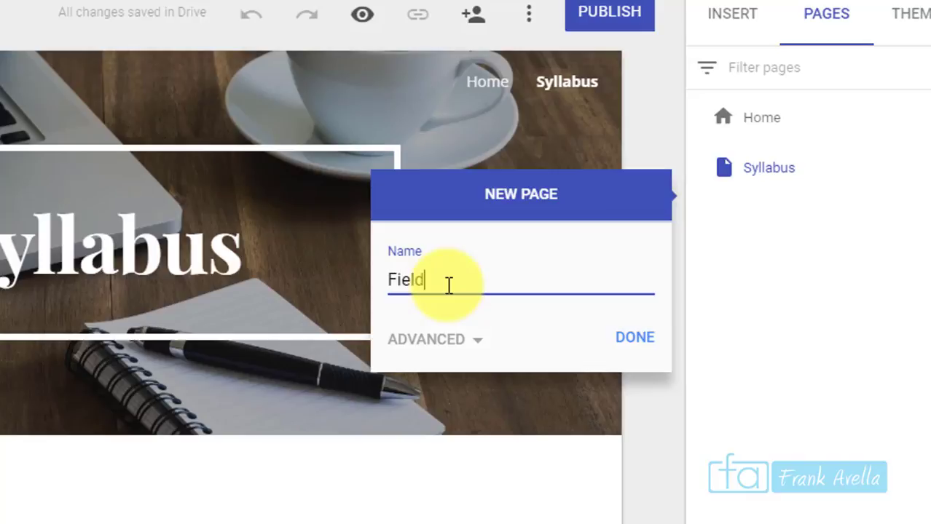
text(Field Trips)
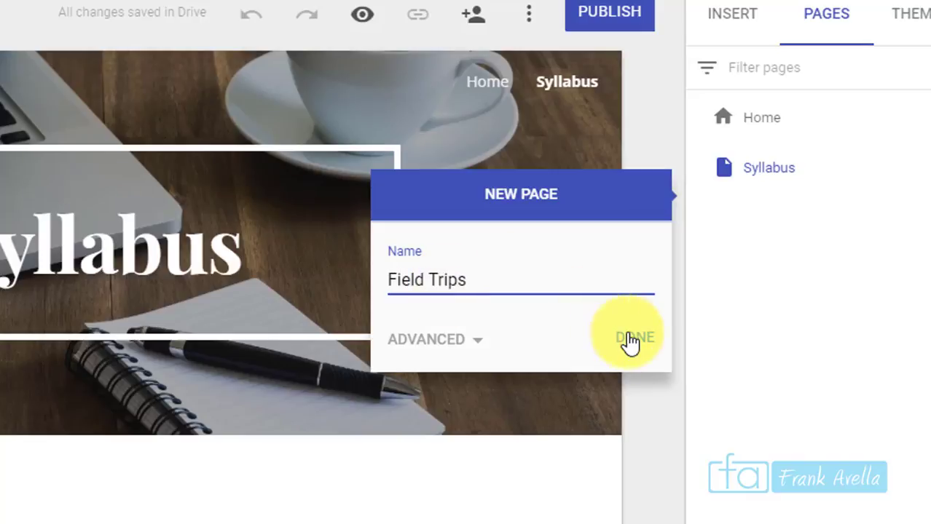
click(630, 339)
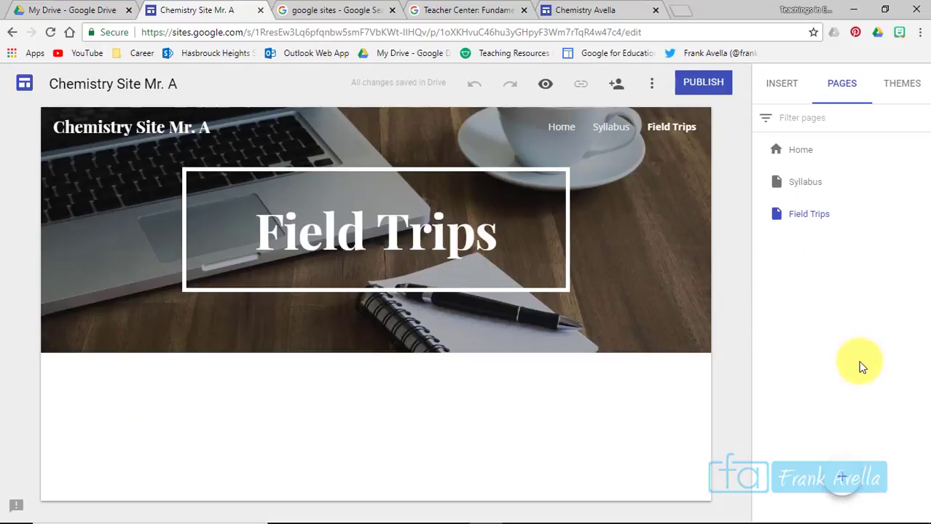
click(842, 479)
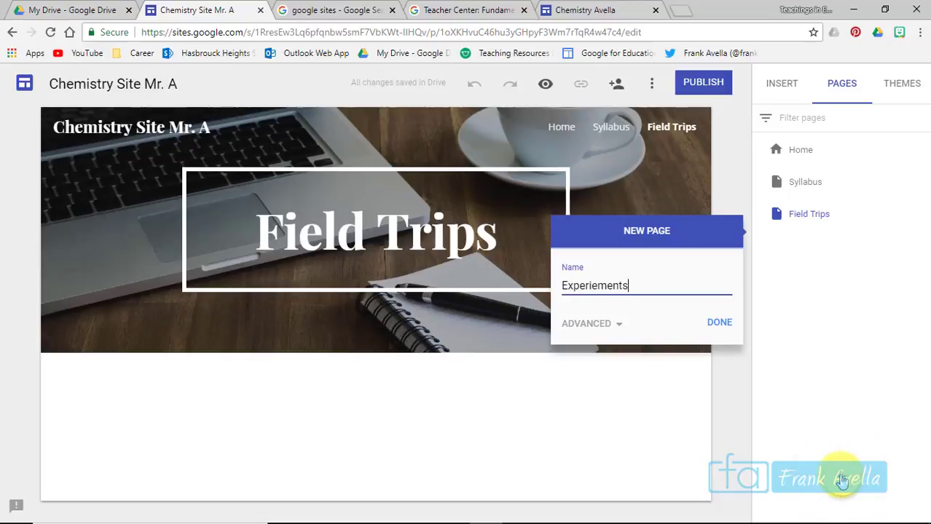
click(717, 325)
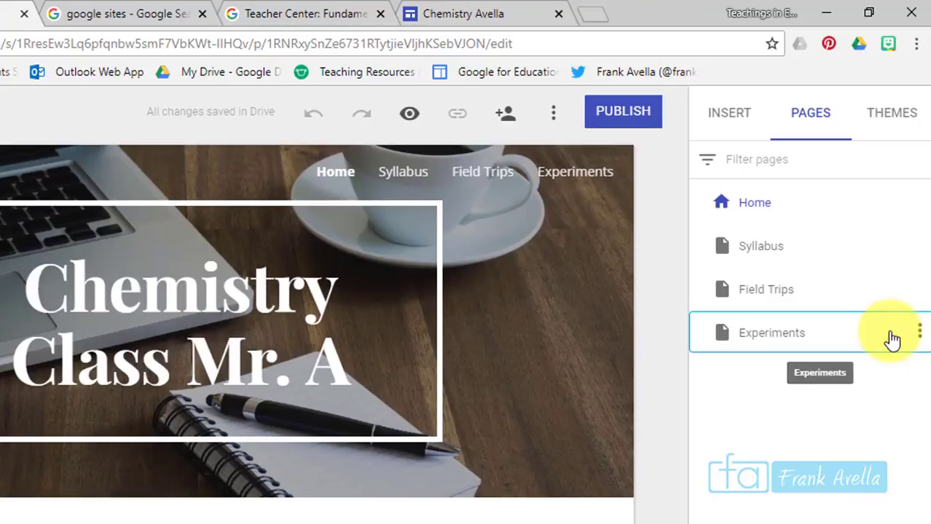
click(921, 332)
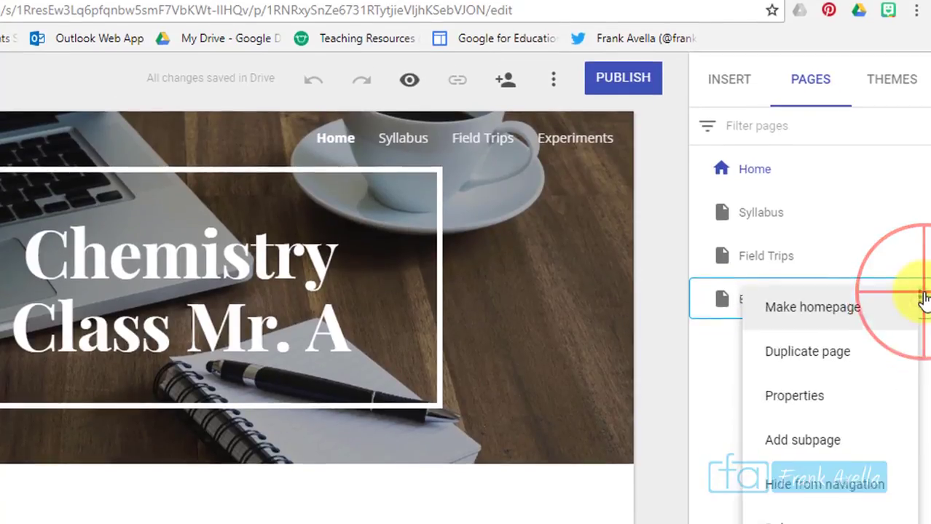
- Add an Elephant Toothpaste subpage under Experiments
click(818, 474)
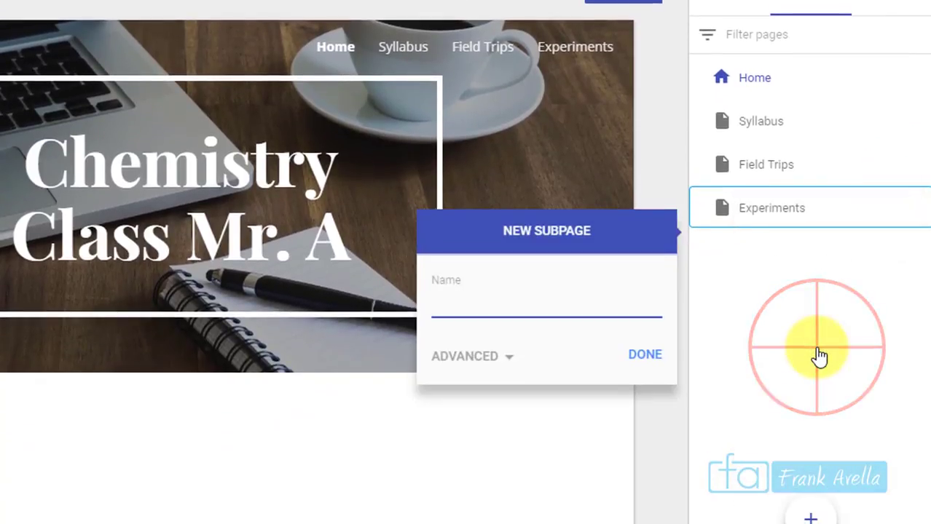
click(617, 299)
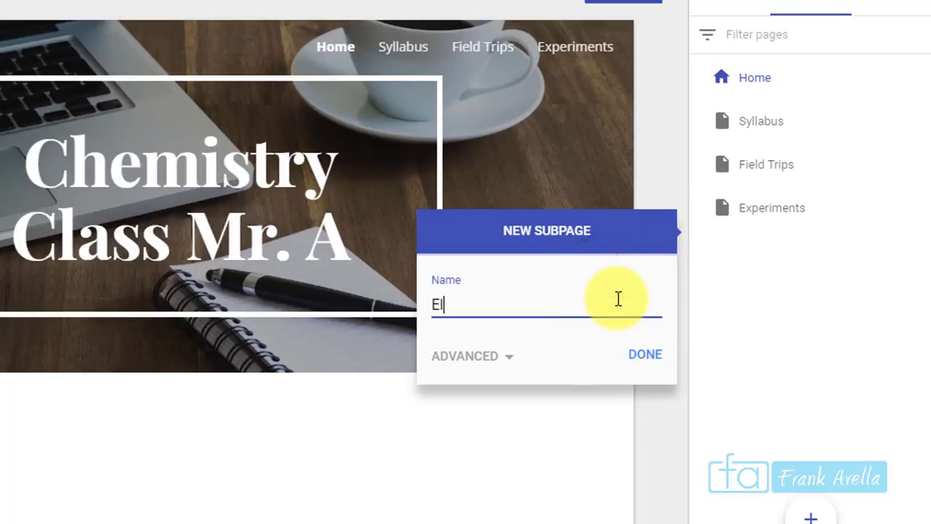
text(Elepahant Toothpaste)
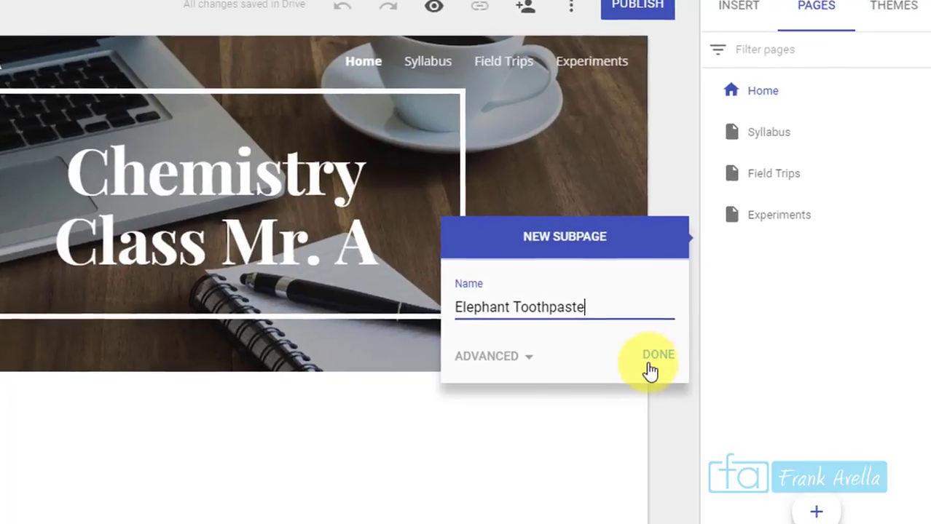
click(635, 362)
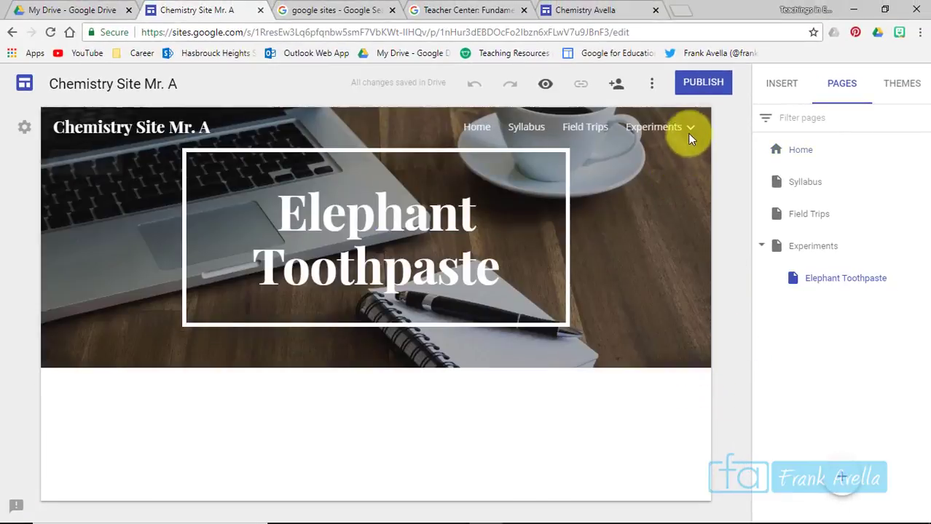
click(689, 129)
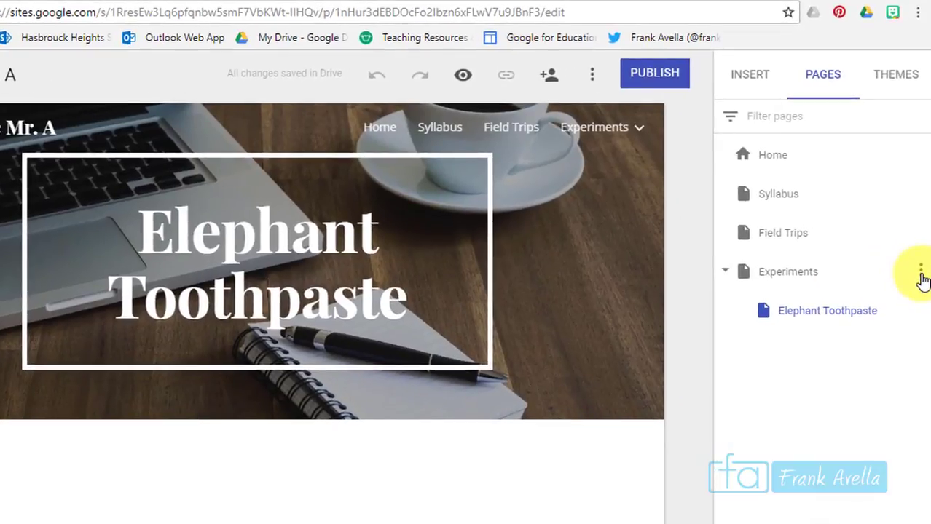
- Add a Titrations subpage under Experiments
click(921, 275)
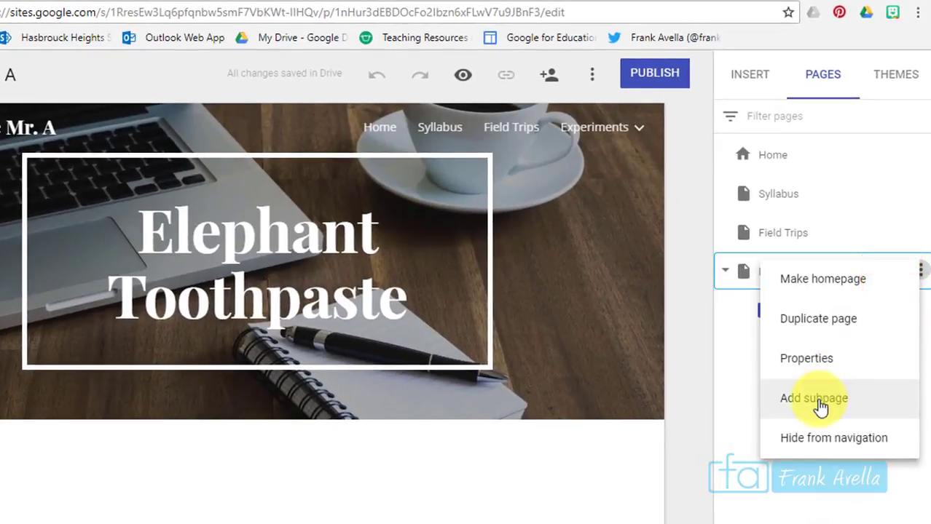
click(821, 408)
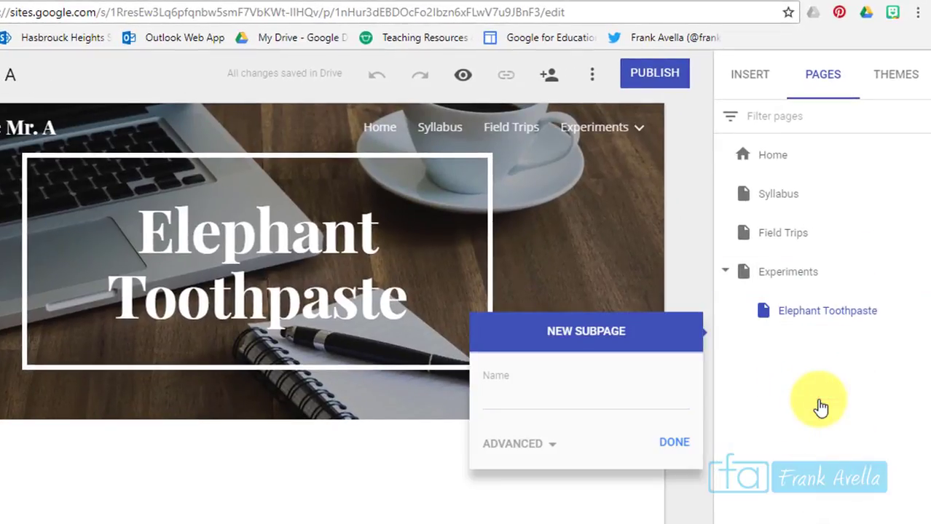
click(519, 406)
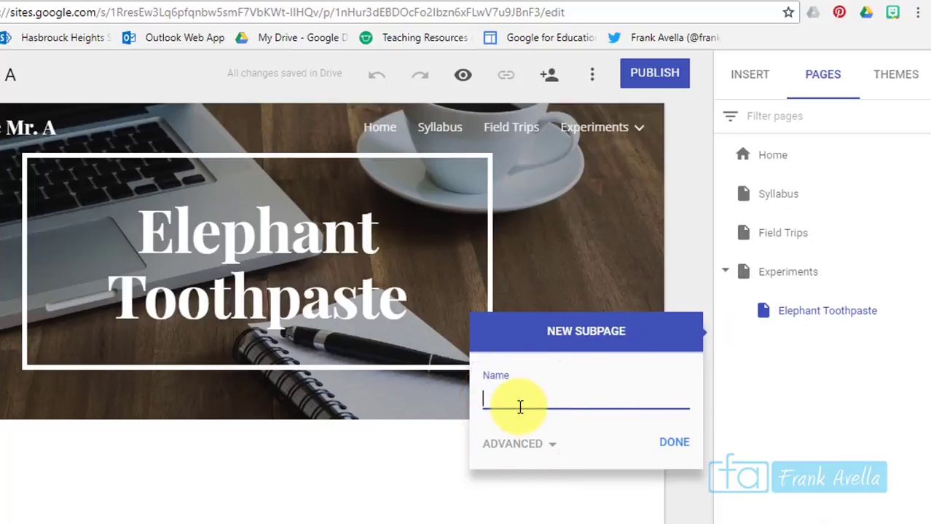
text(Titrations)
click(674, 444)
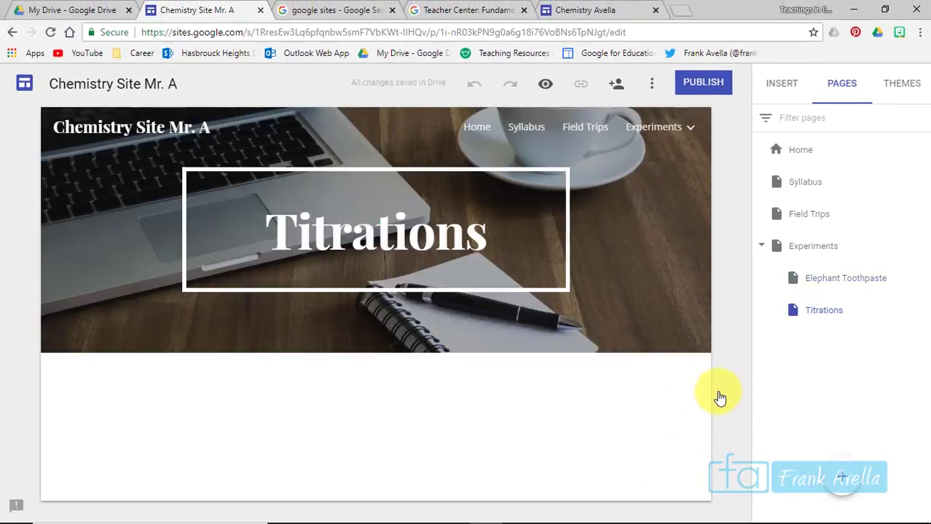
mouse_move(686, 135)
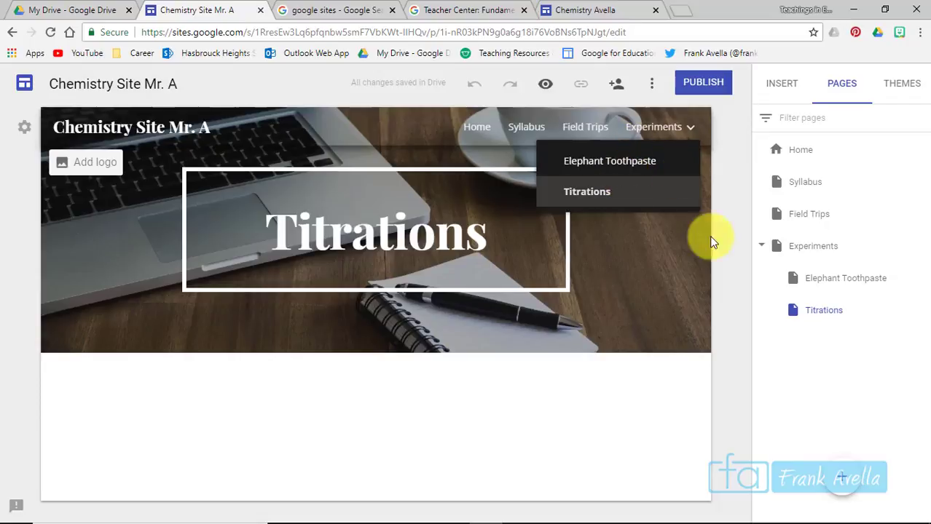
- Add the Acid Base Reactions subpage and check the Experiments dropdown from Syllabus
click(923, 246)
click(848, 356)
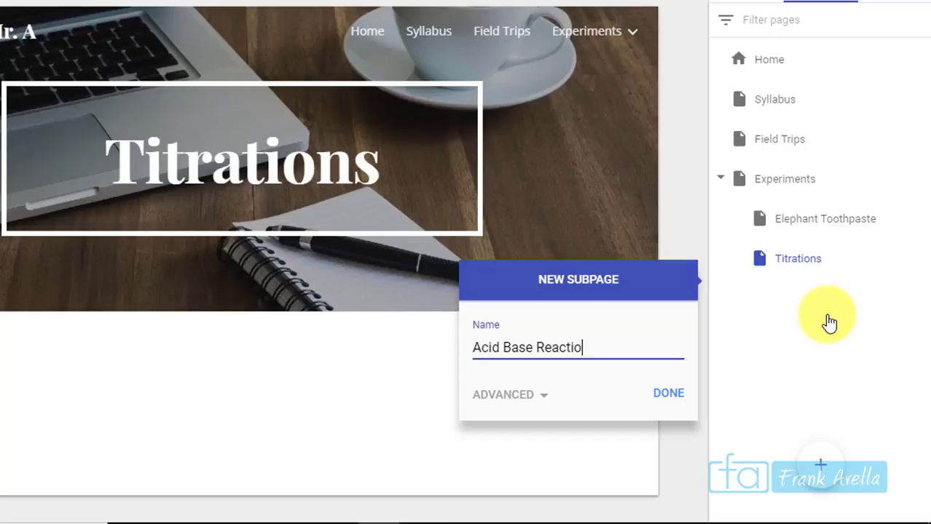
click(669, 392)
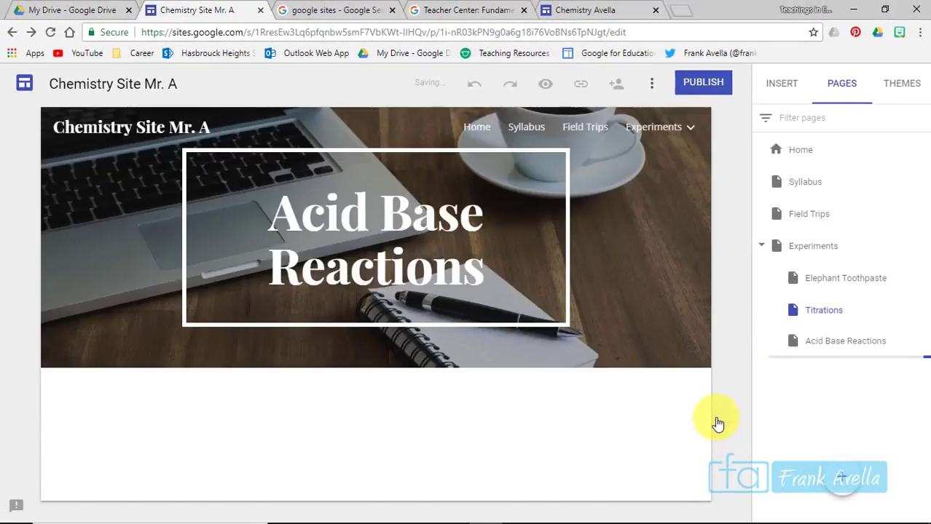
mouse_move(510, 302)
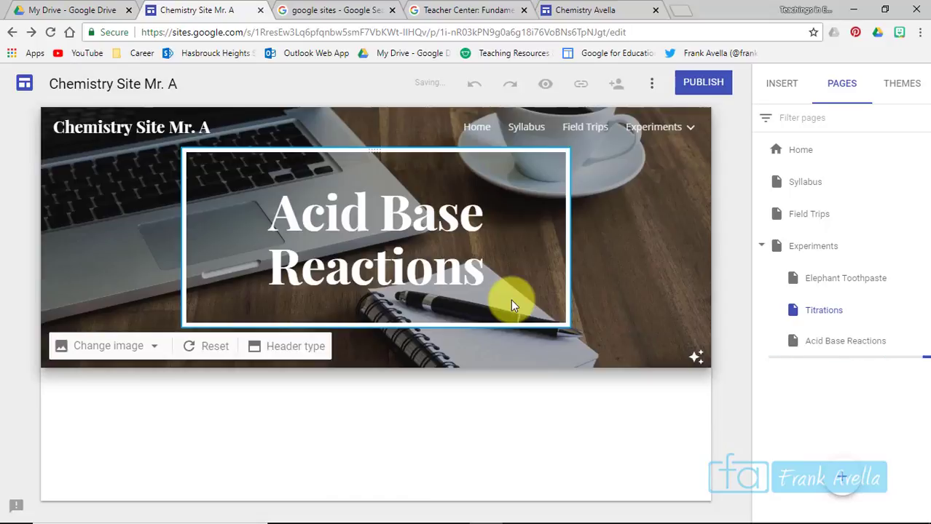
click(677, 129)
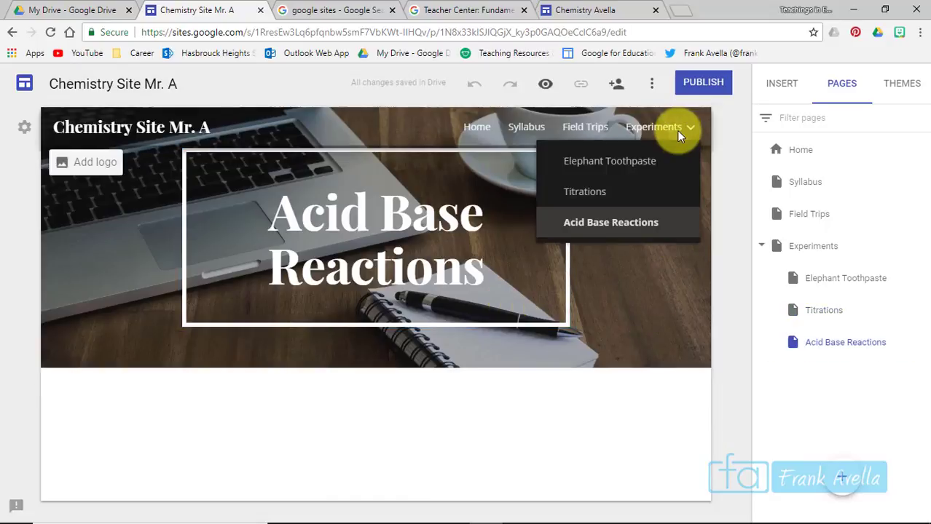
click(535, 137)
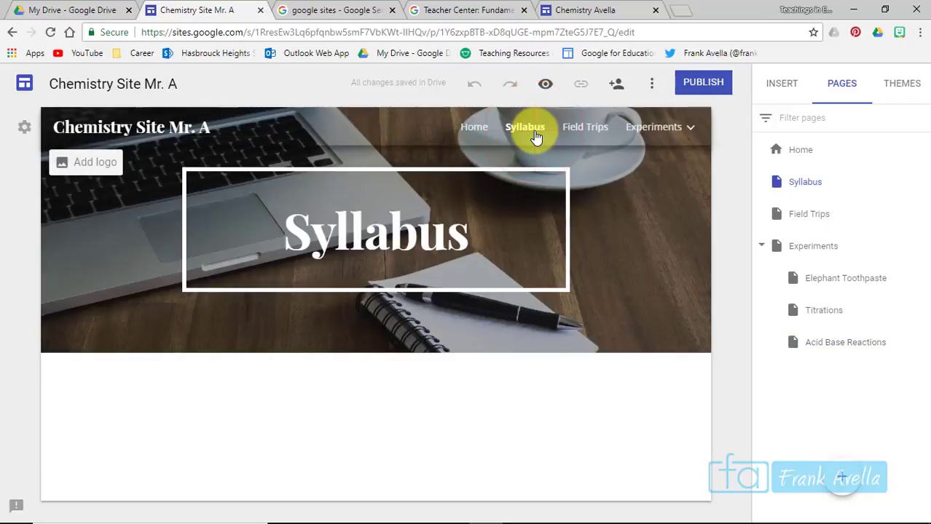
mouse_move(668, 129)
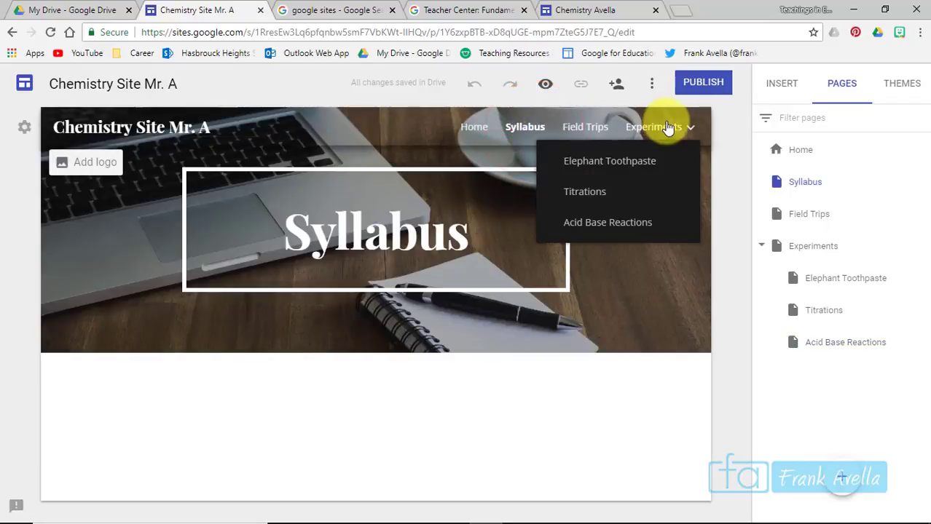
- Open the Acid Base Reactions page and set its header to Title only
click(615, 224)
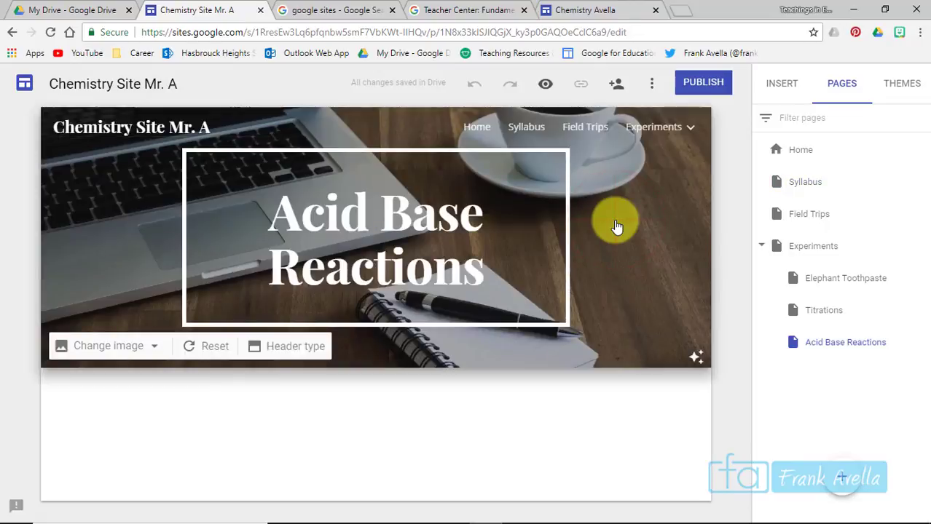
click(279, 354)
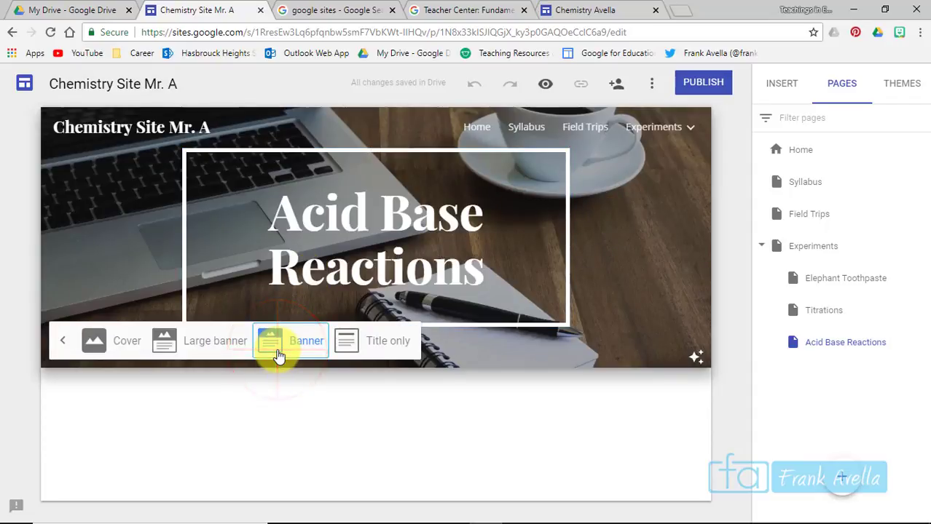
click(371, 340)
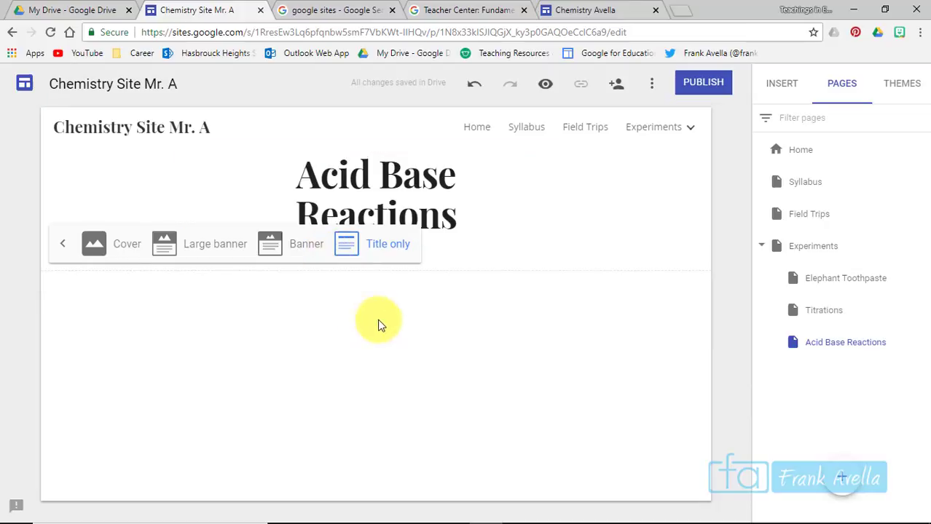
click(488, 350)
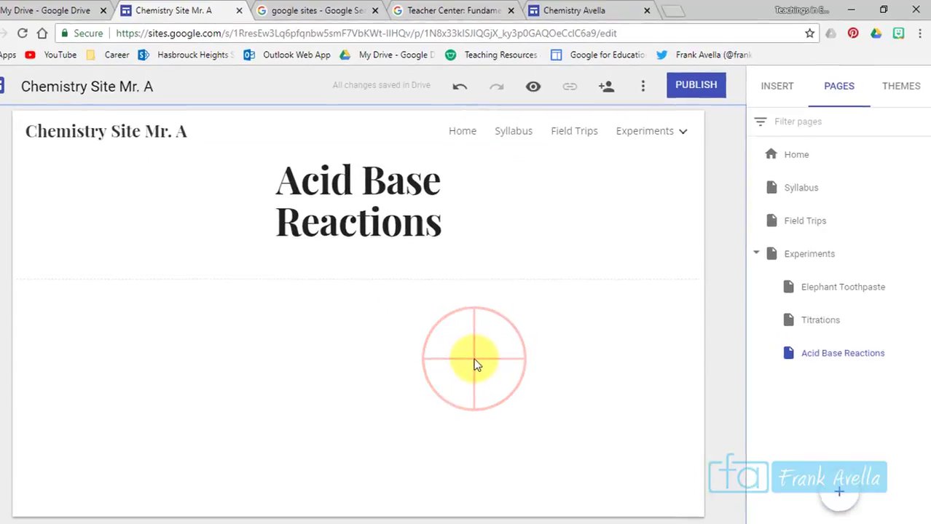
- Add a centred Heading text box asking 'What is the difference between an acid and a base?'
click(734, 108)
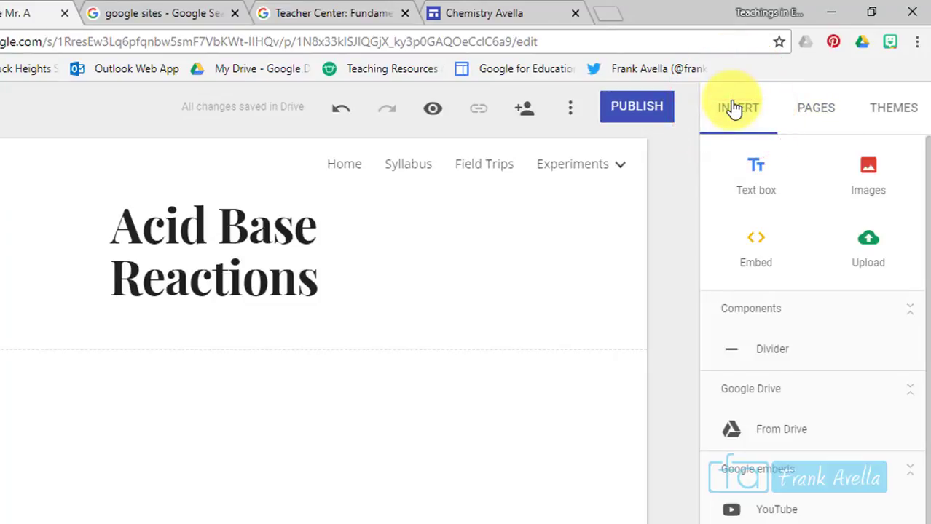
click(766, 182)
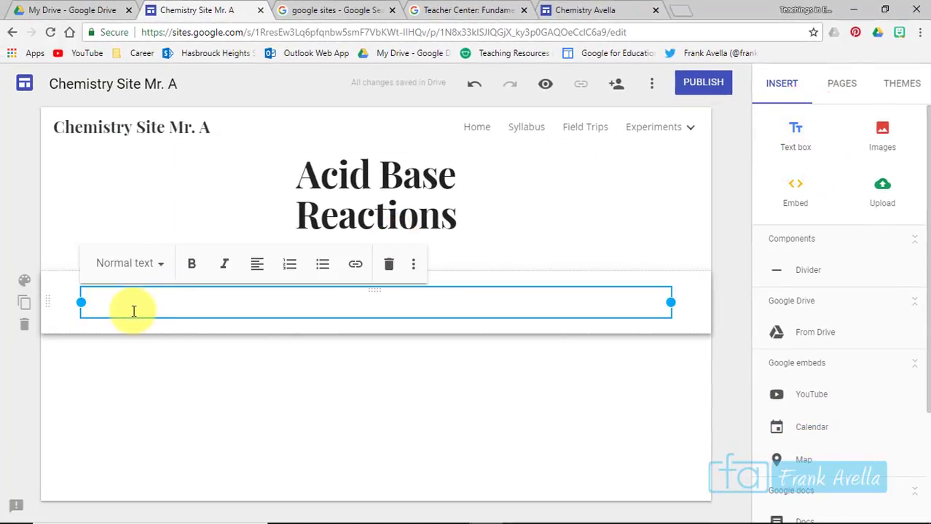
text(What is the difference between )
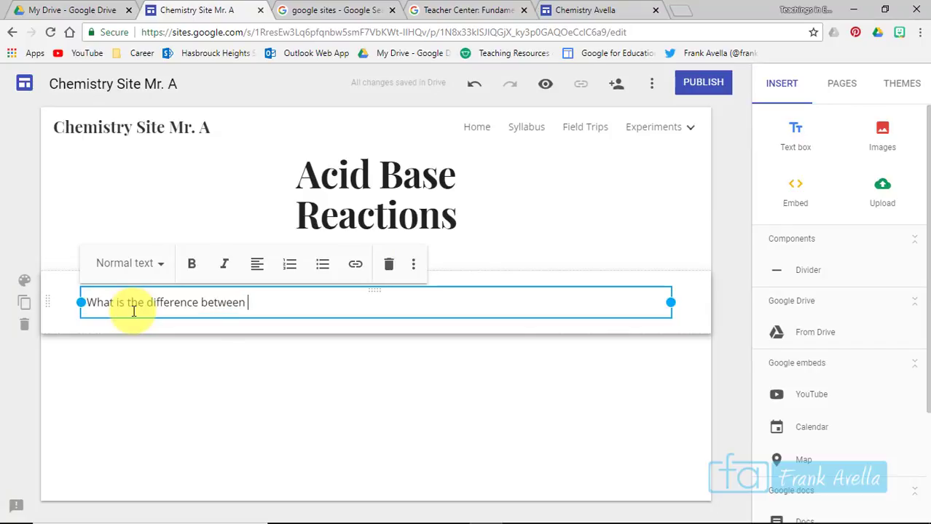
text(an)
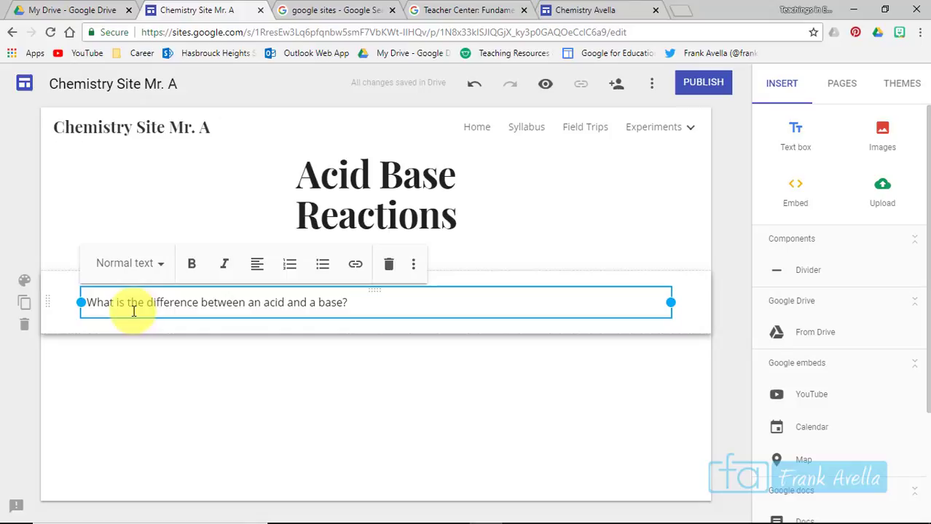
click(162, 271)
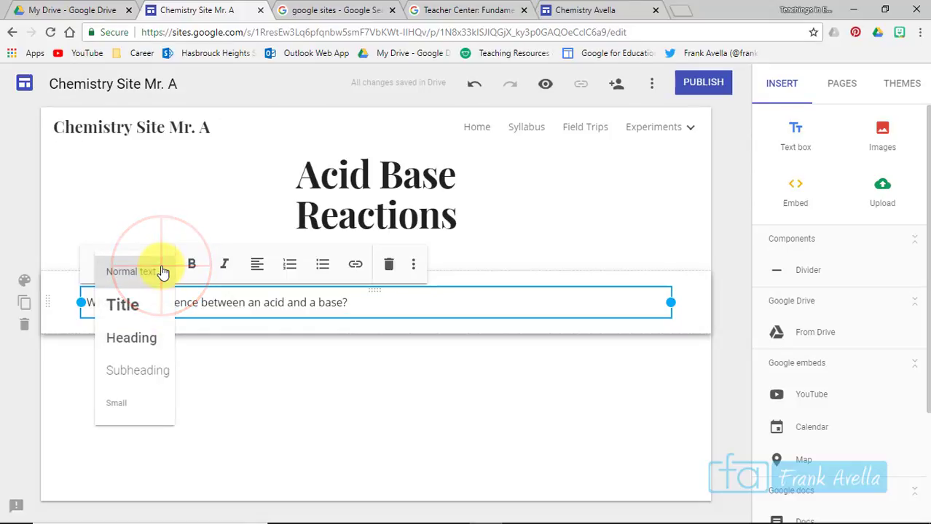
click(141, 338)
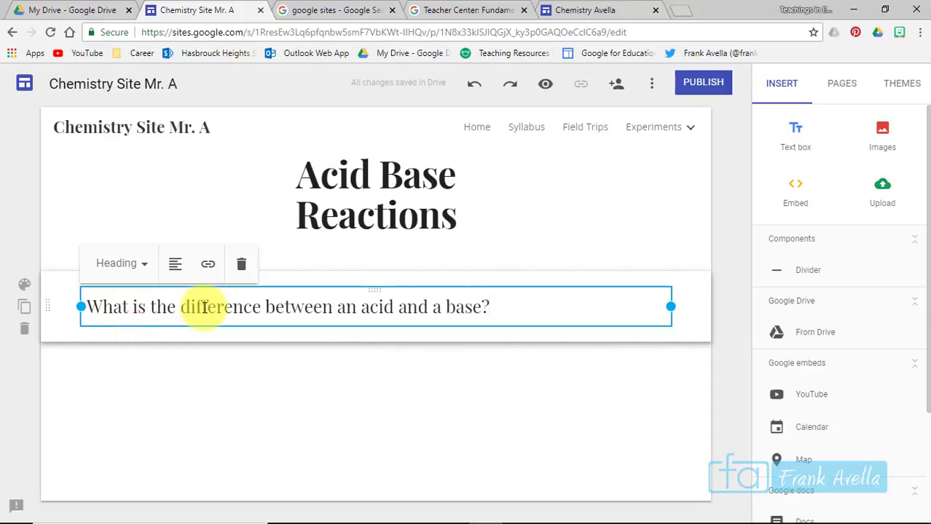
click(175, 264)
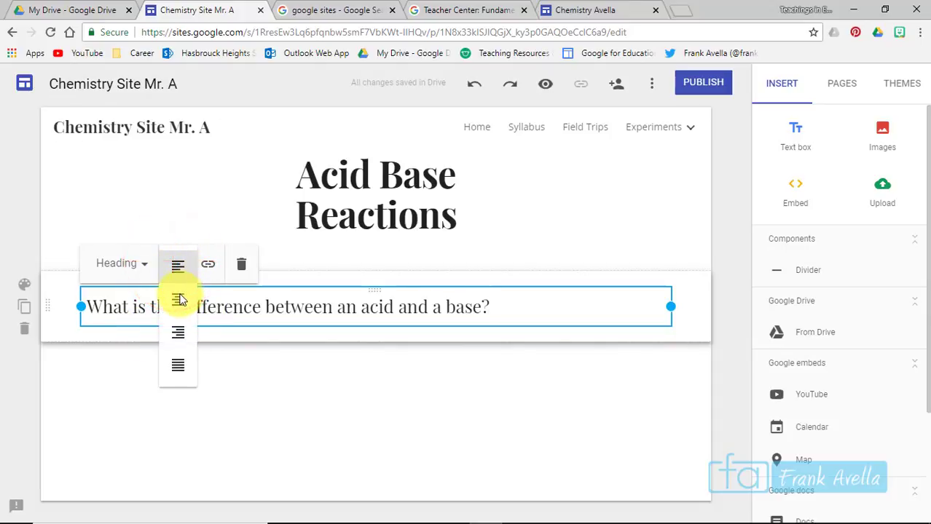
click(178, 298)
click(334, 405)
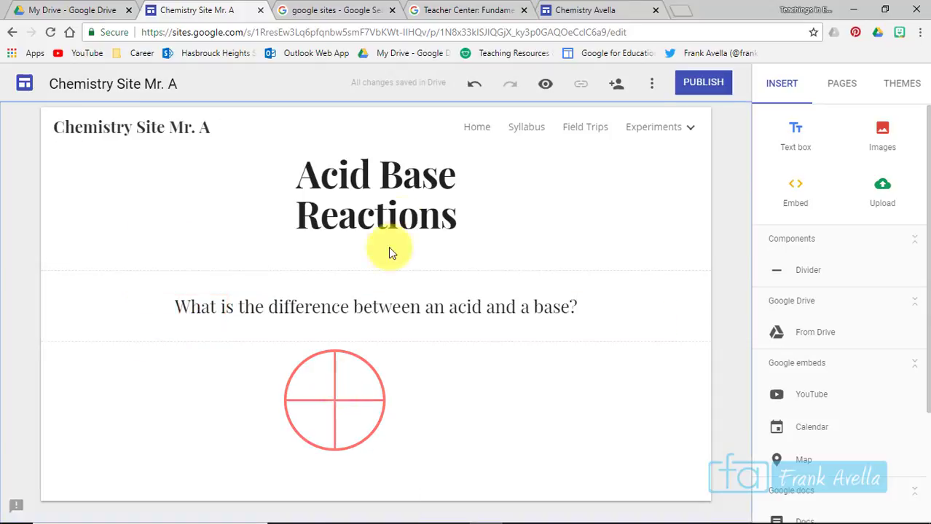
- Widen the page title to fit one line, then reselect the question text
click(408, 204)
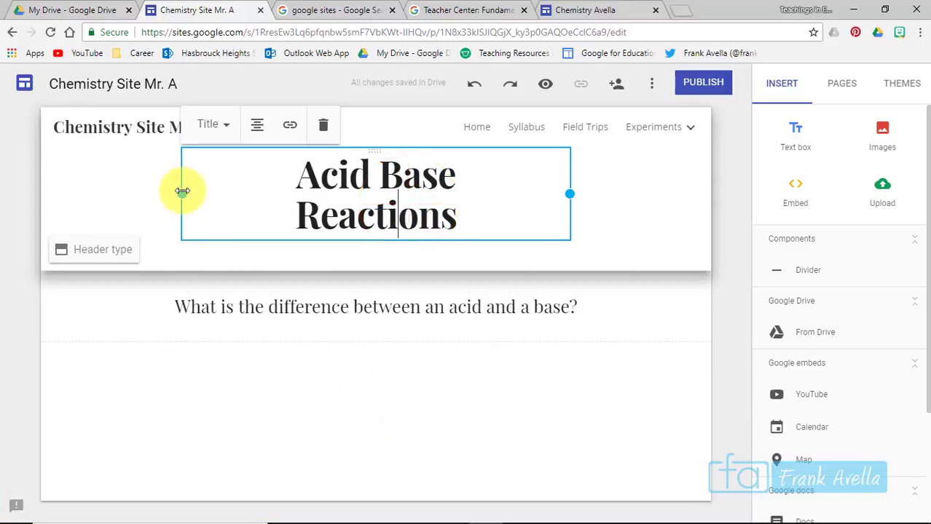
drag(182, 193, 140, 199)
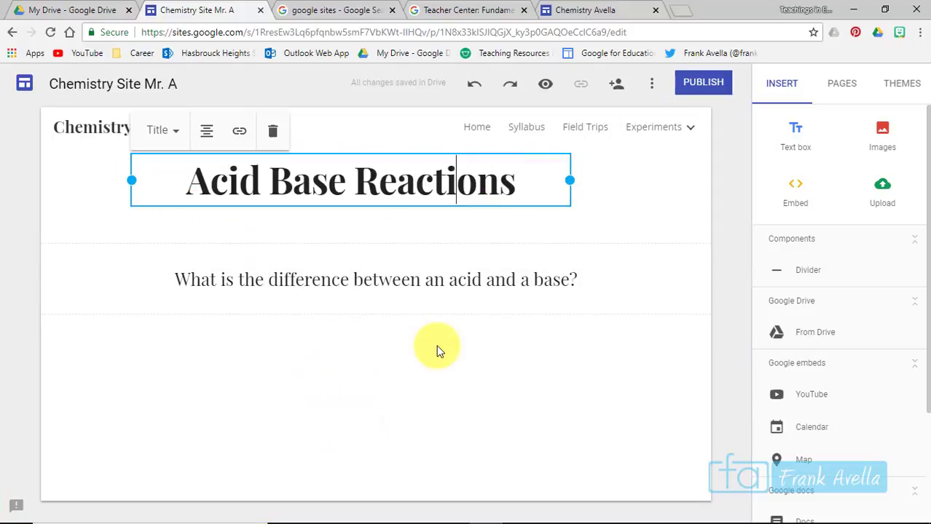
click(479, 295)
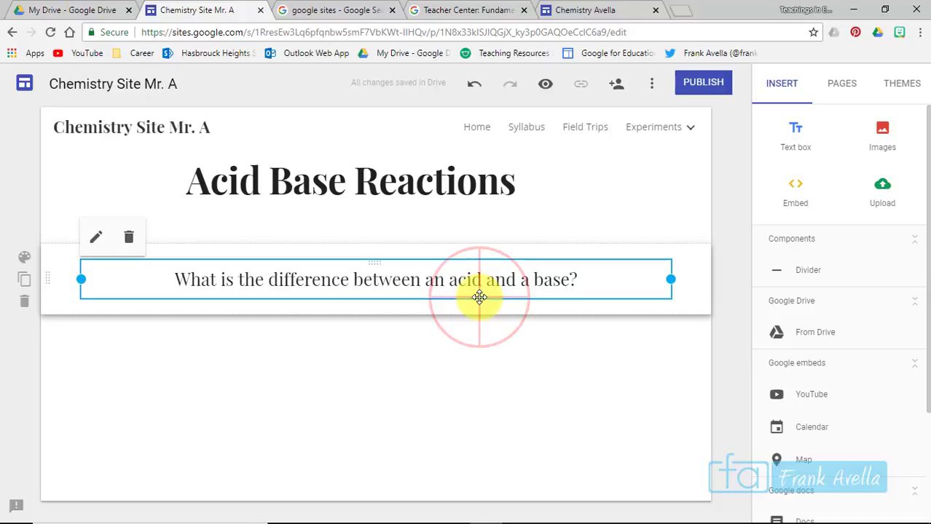
click(96, 244)
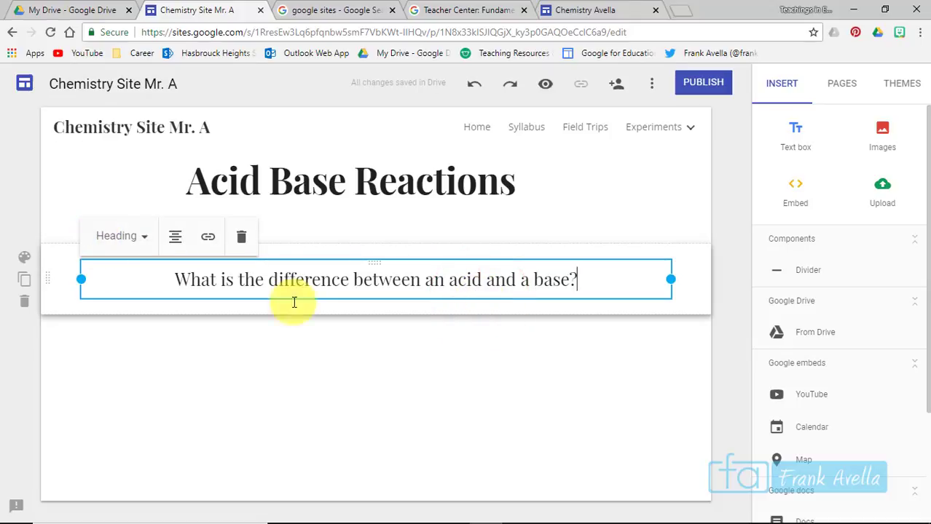
click(295, 351)
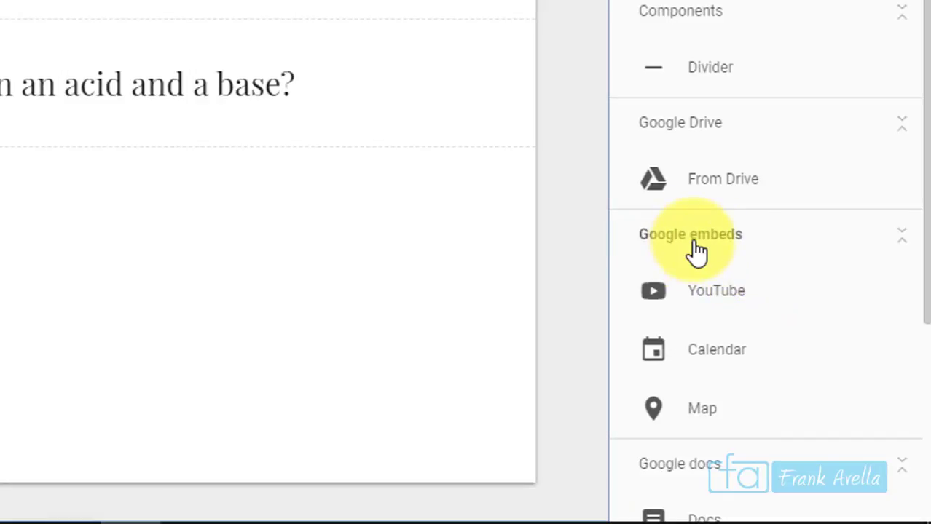
- Search YouTube for 'acid vs base' and embed Crash Course's 'Acid-Base Reactions in Solution'
click(710, 305)
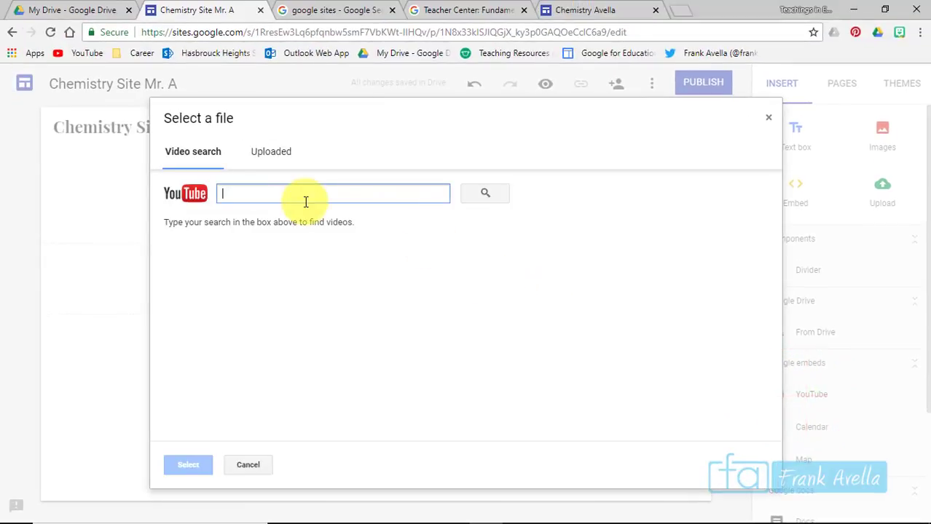
text(acid vs base)
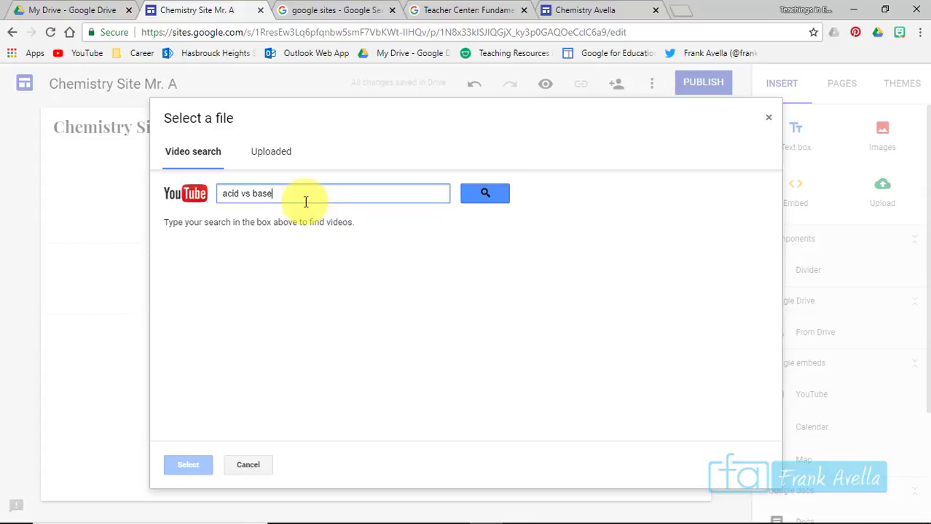
key(Return)
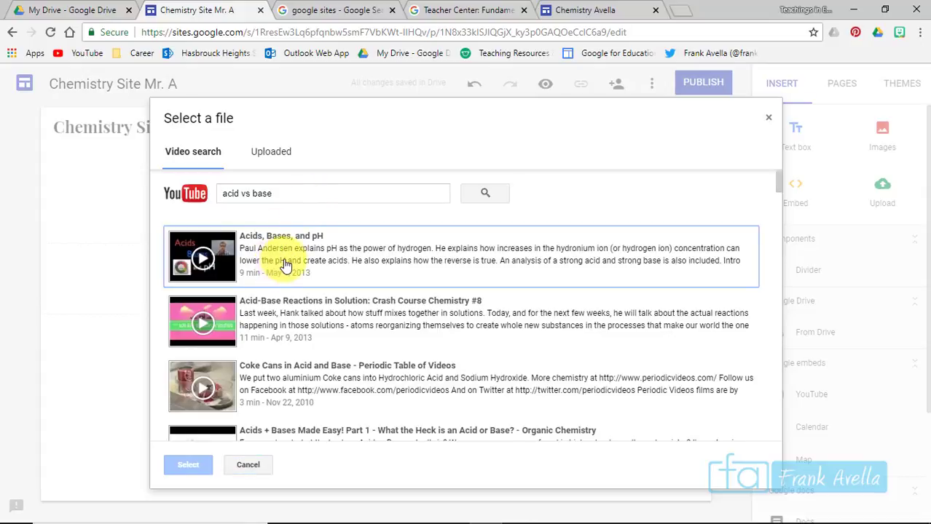
click(270, 309)
click(203, 467)
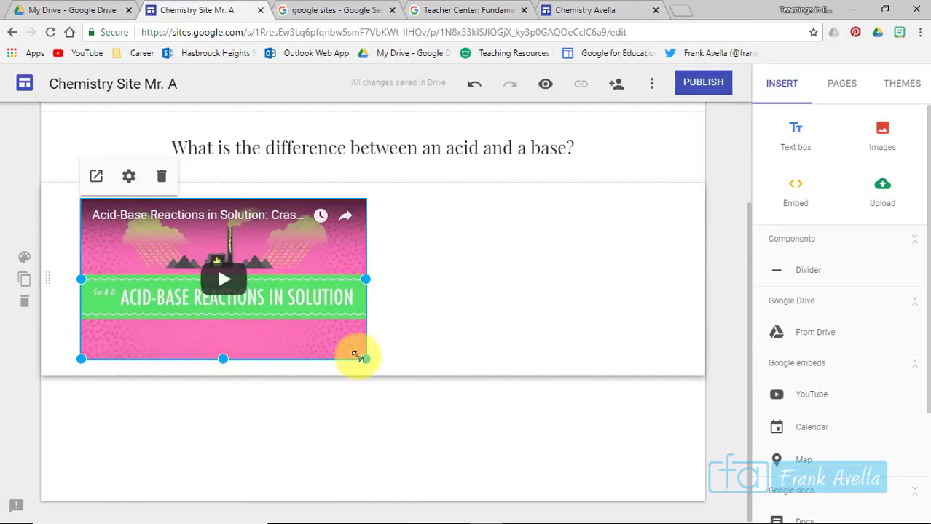
drag(751, 248, 744, 202)
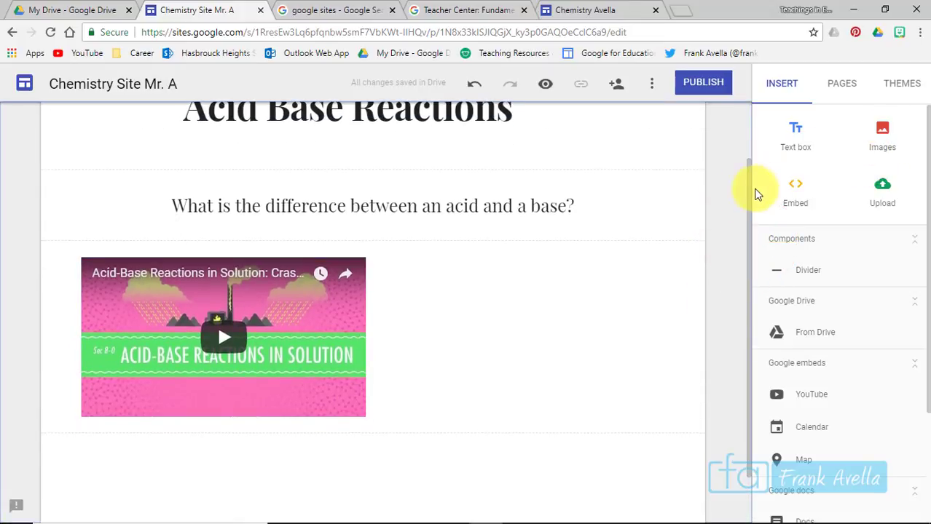
- Insert the first web-search result for 'ph scale' as an image
scroll(751, 191, up, 1)
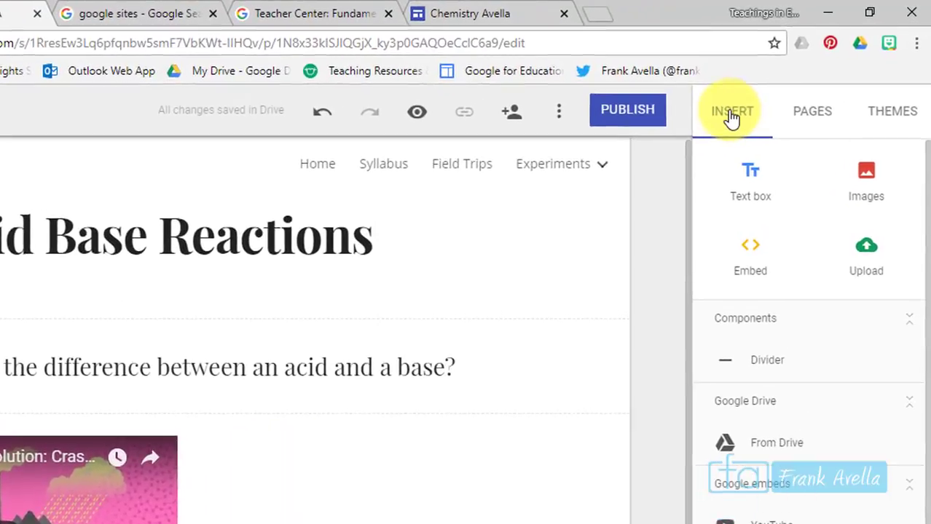
click(865, 175)
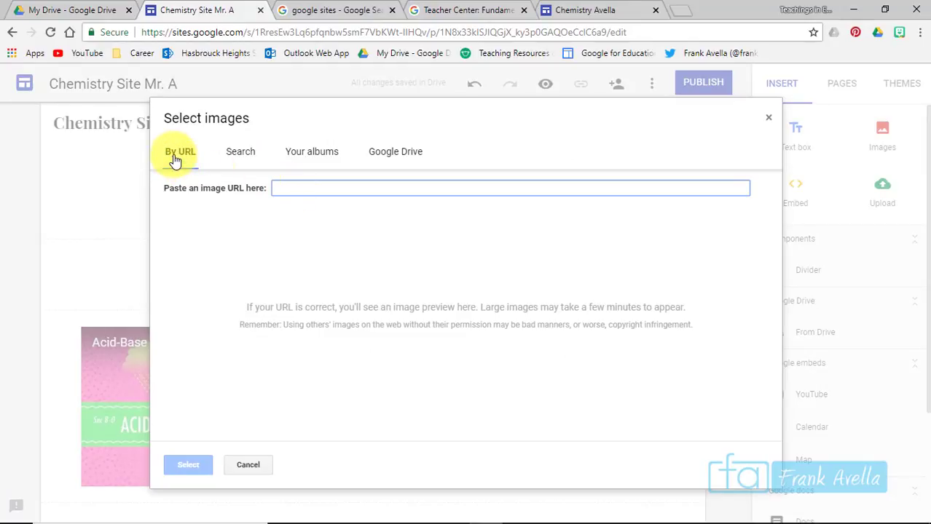
click(248, 159)
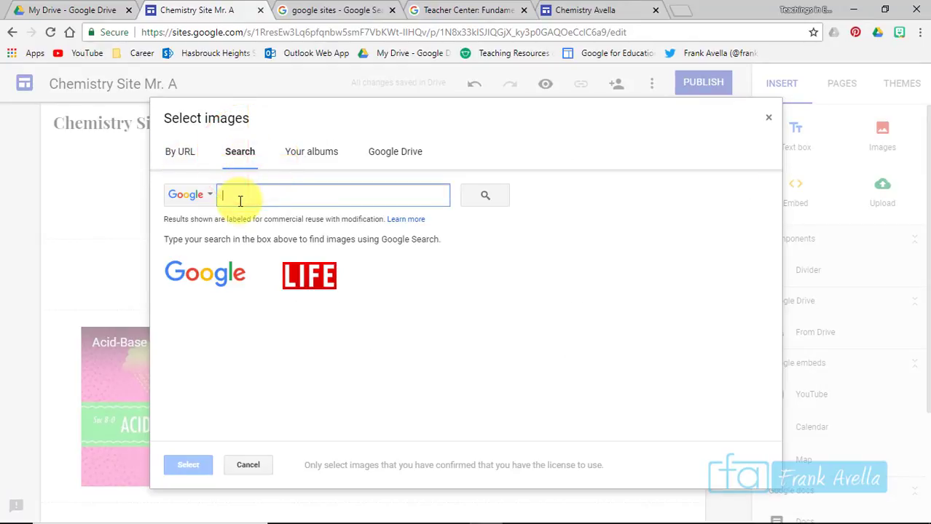
text(ph seas)
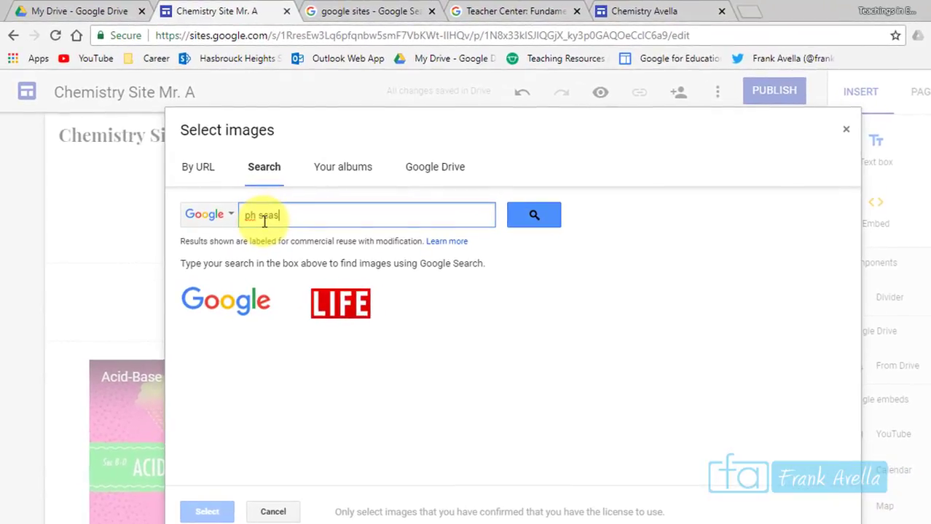
text(cale)
key(Return)
click(226, 347)
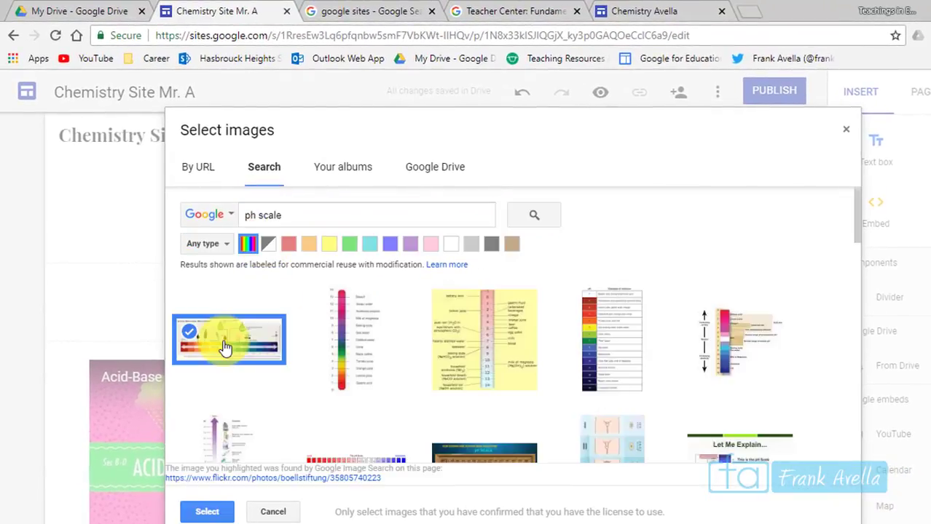
click(206, 513)
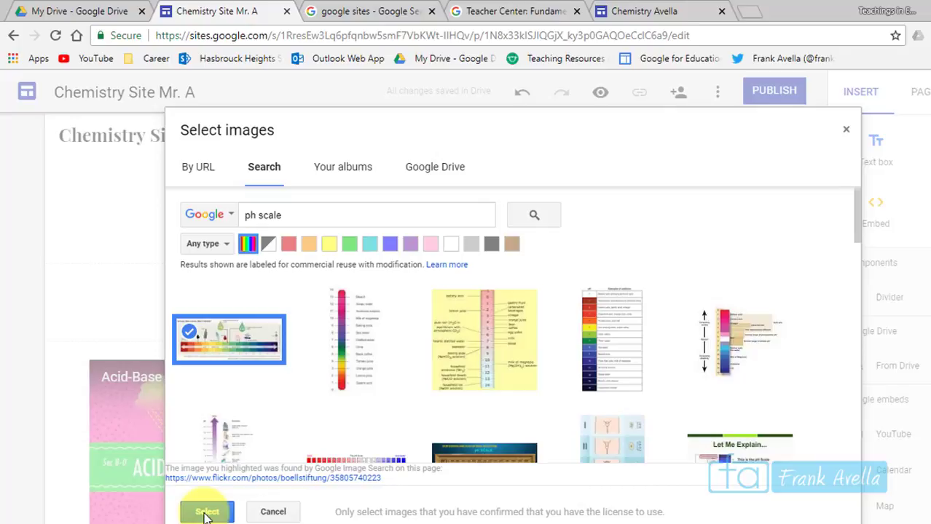
click(206, 513)
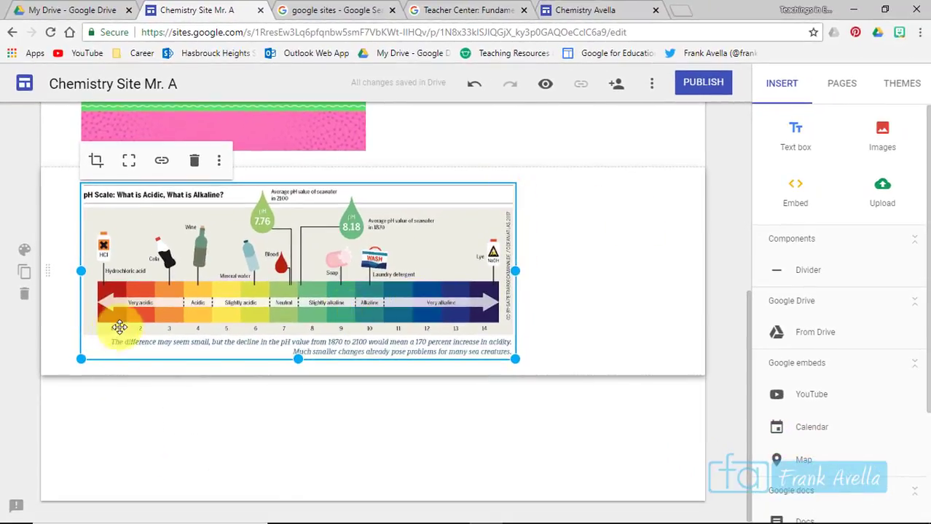
- Shrink the pH scale image and place it beside the video
drag(82, 361, 173, 305)
drag(266, 313, 447, 265)
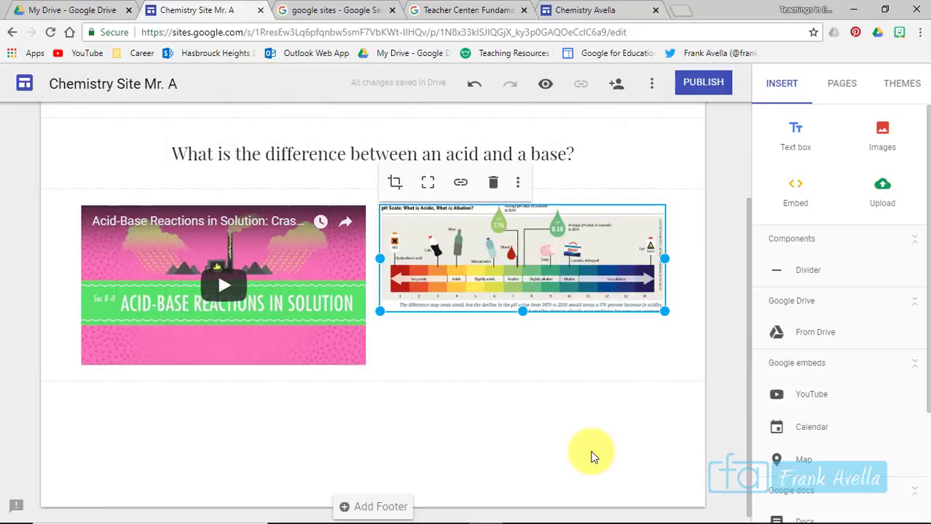
click(591, 452)
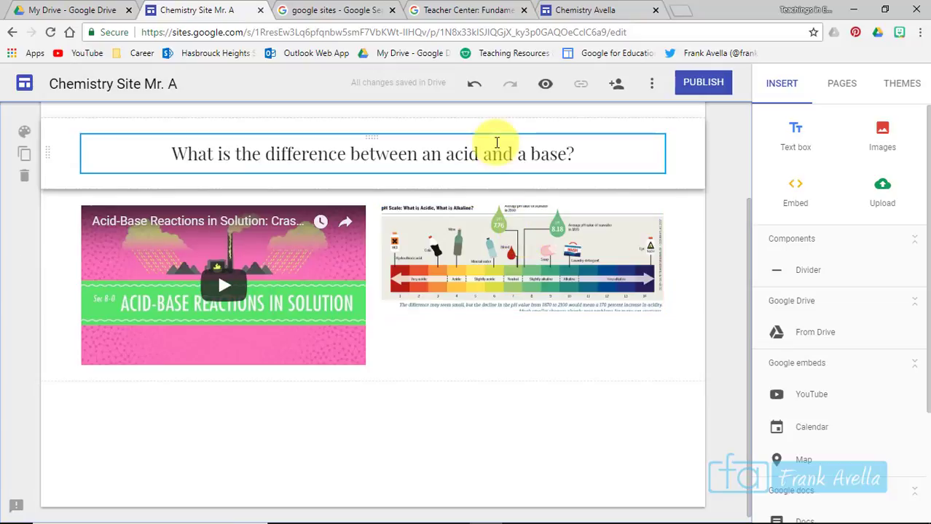
scroll(699, 182, up, 2)
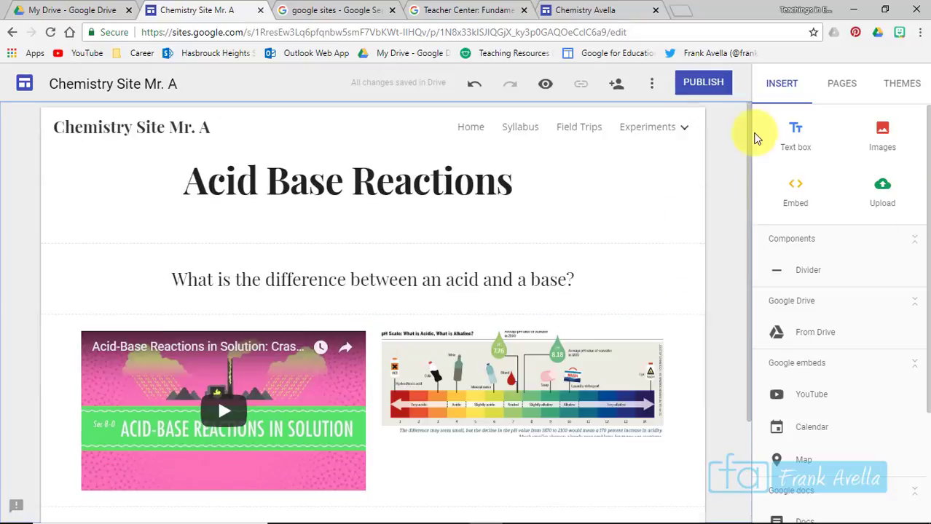
drag(746, 144, 748, 252)
drag(927, 222, 923, 357)
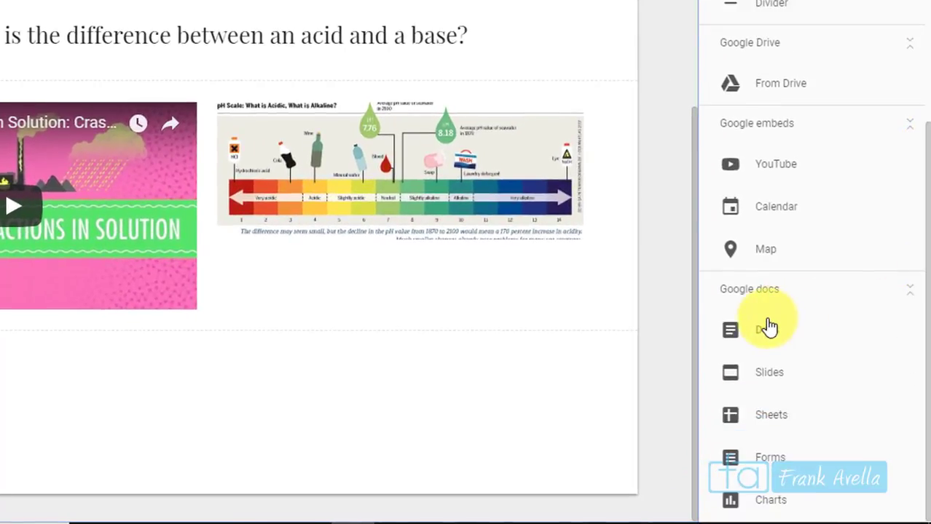
- Embed the 13-page 'What Causes Acid Precipitation?' slideshow, found by searching 'acid', and stretch it taller
click(759, 378)
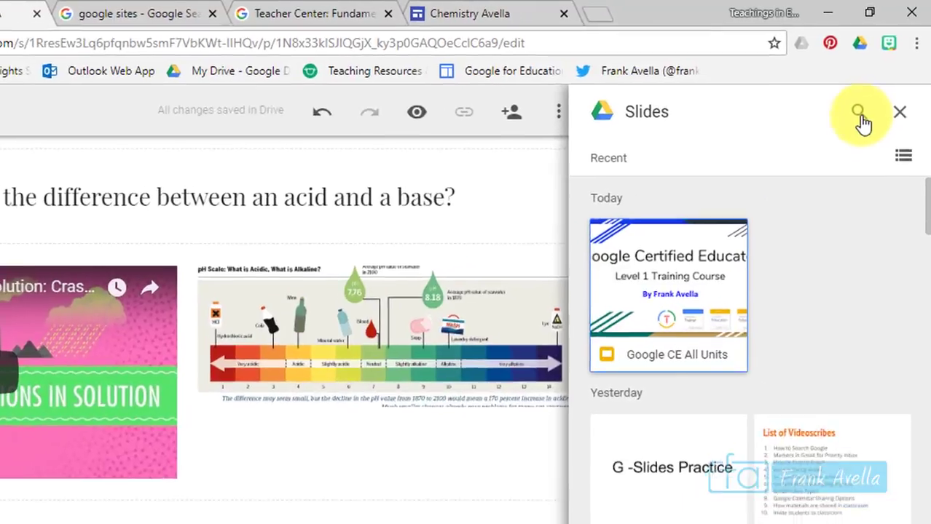
click(878, 86)
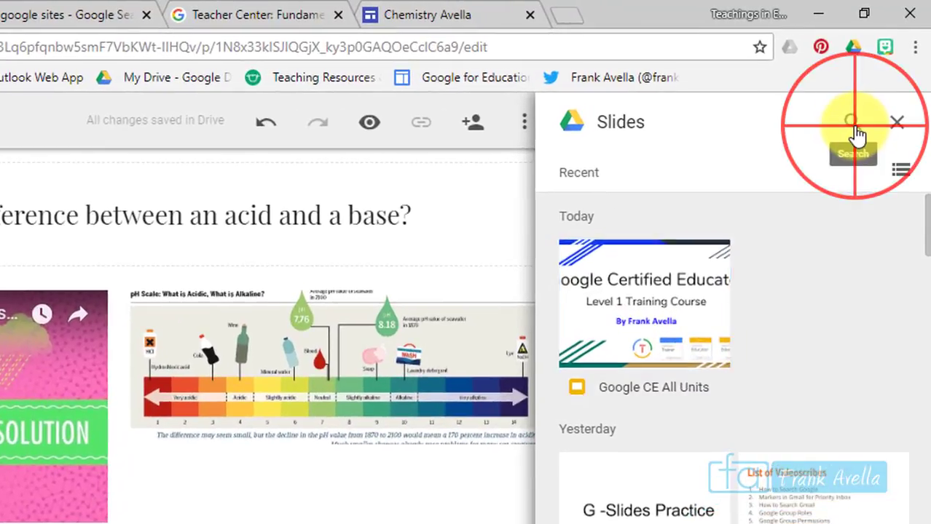
text(acid)
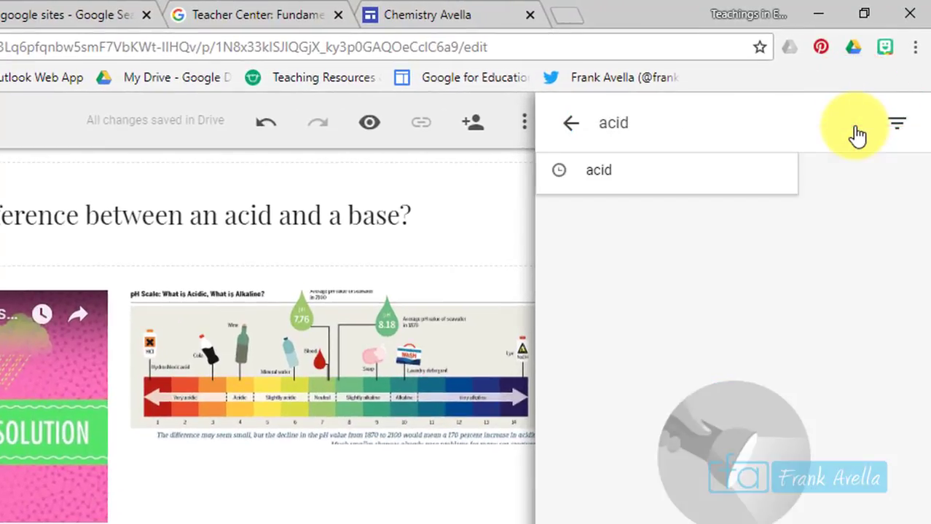
key(Return)
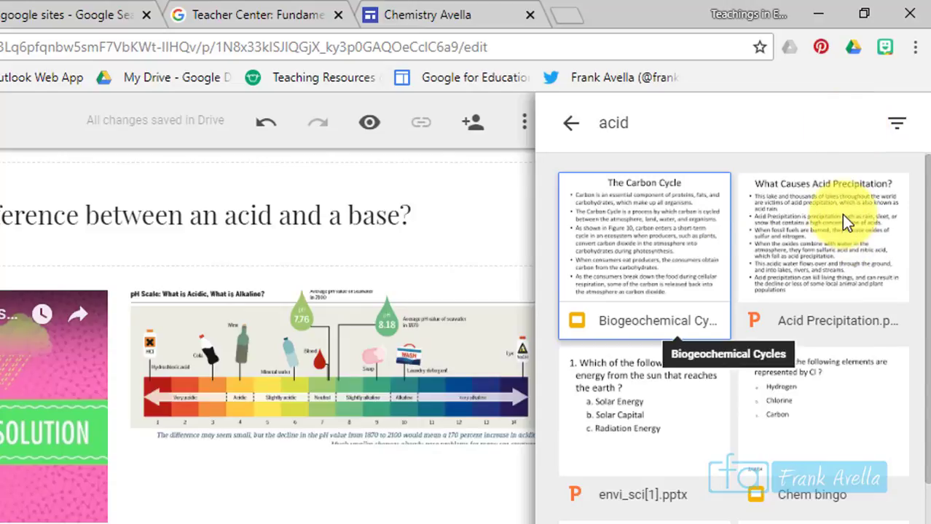
click(841, 214)
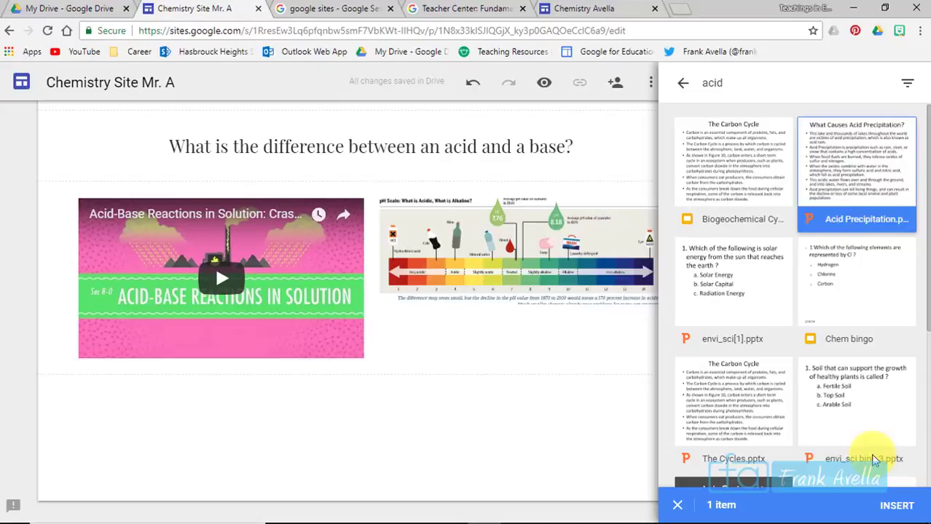
click(895, 505)
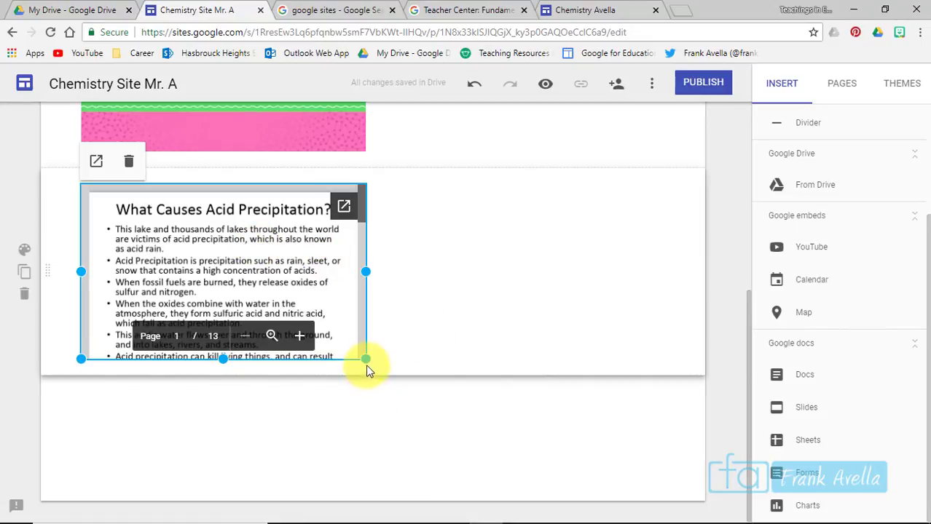
drag(365, 364, 362, 396)
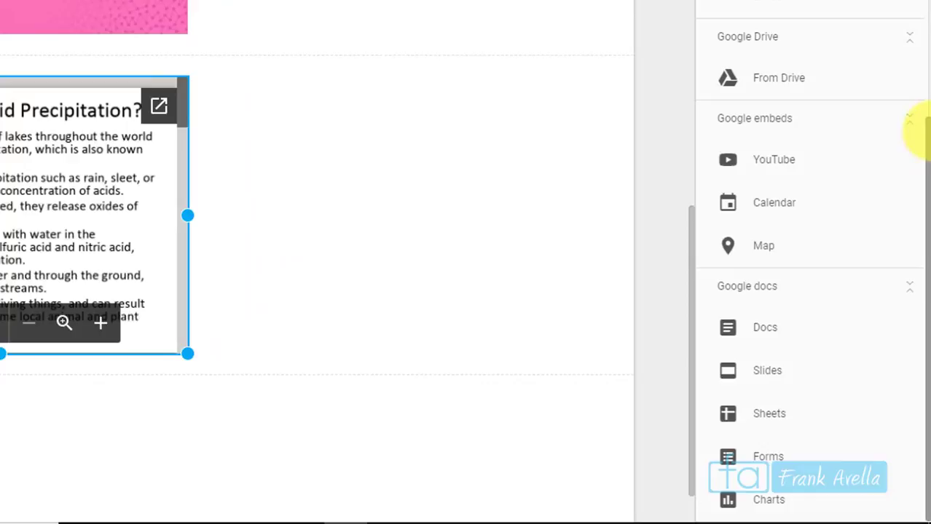
click(918, 204)
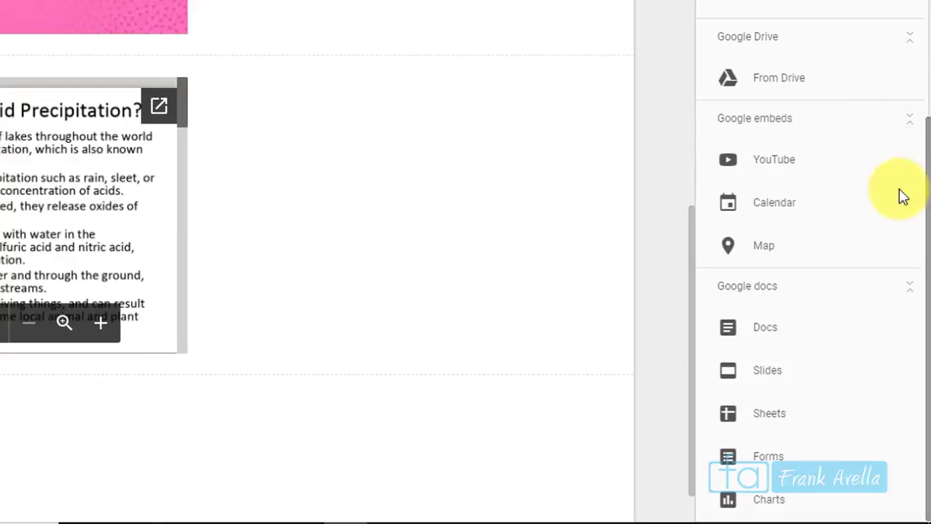
- Embed the 'chem post alkanes' document from Drive on the page
click(758, 332)
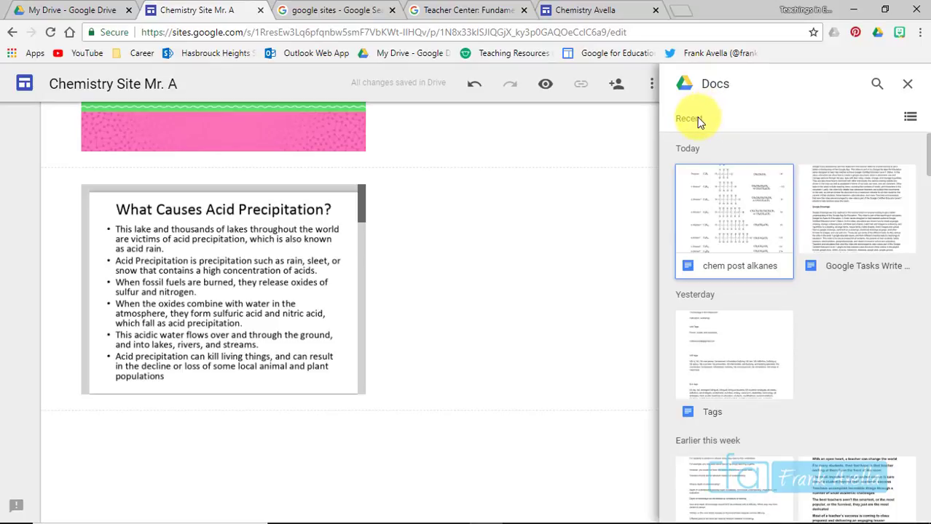
click(717, 196)
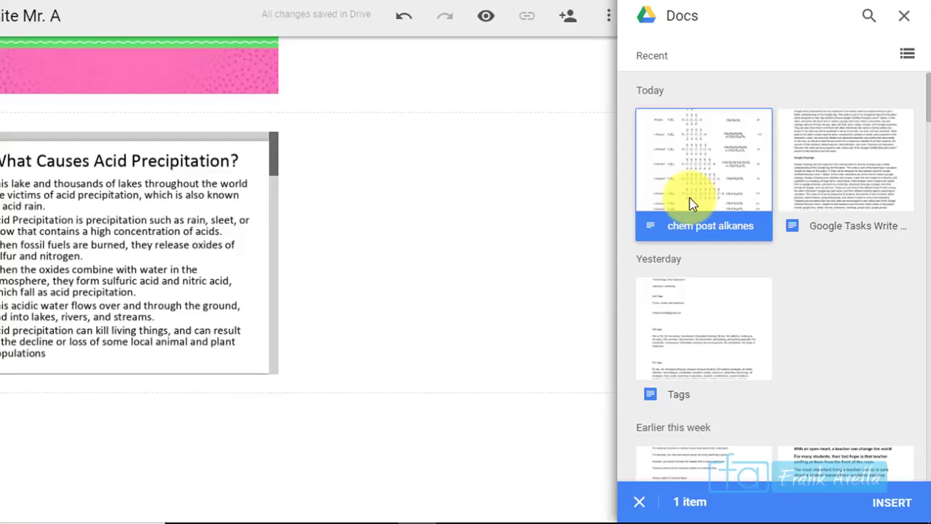
click(883, 503)
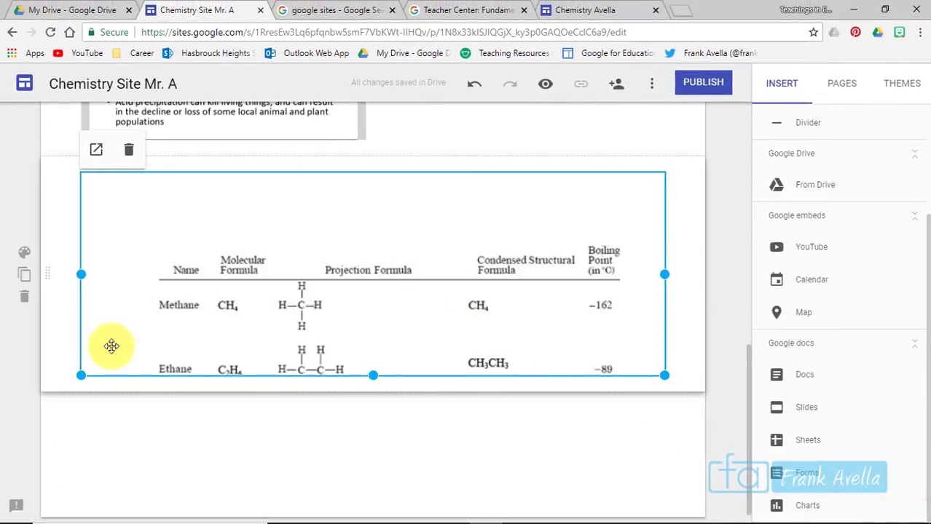
- Narrow the alkanes document and position it beside the acid precipitation slideshow
drag(80, 272, 535, 260)
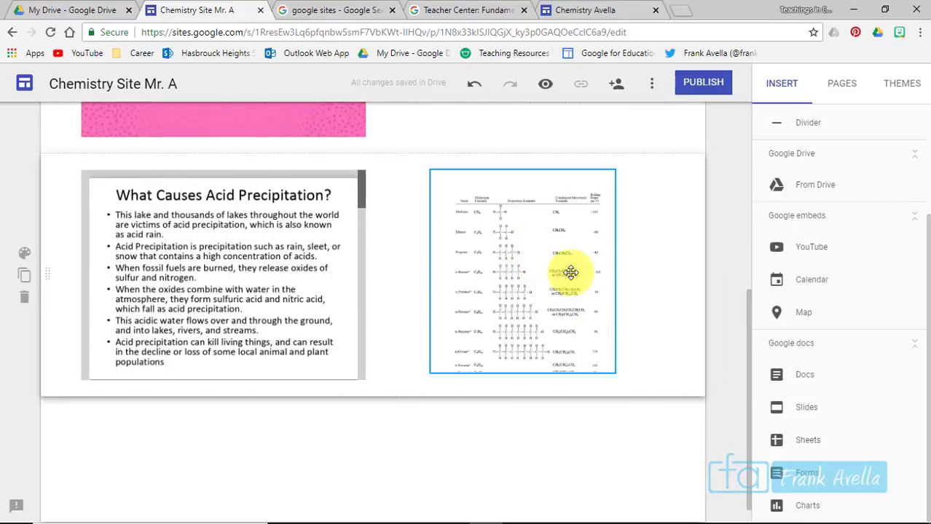
click(582, 307)
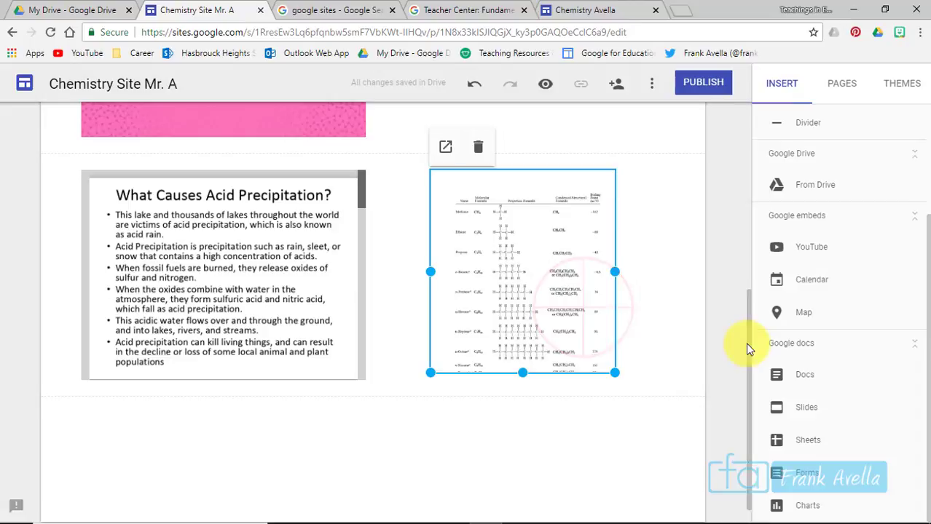
drag(748, 344, 736, 117)
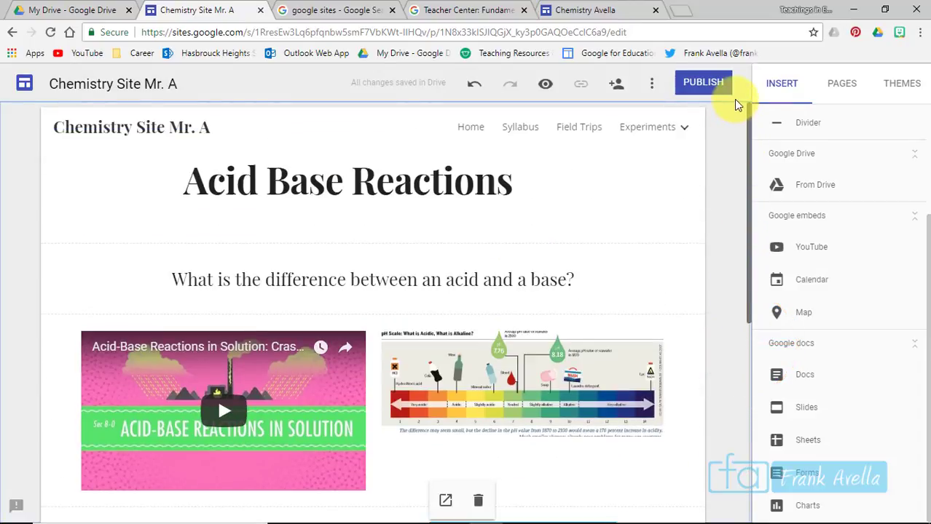
drag(745, 157, 768, 337)
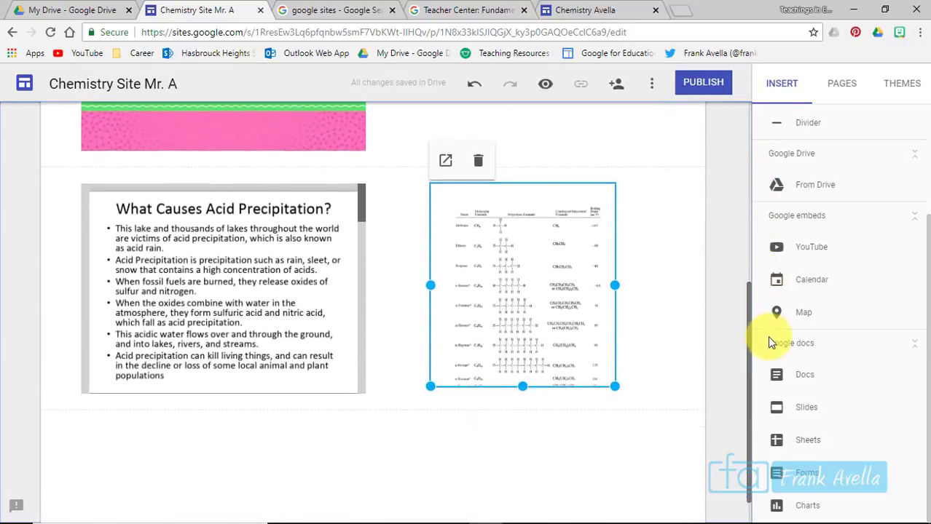
click(440, 245)
click(228, 207)
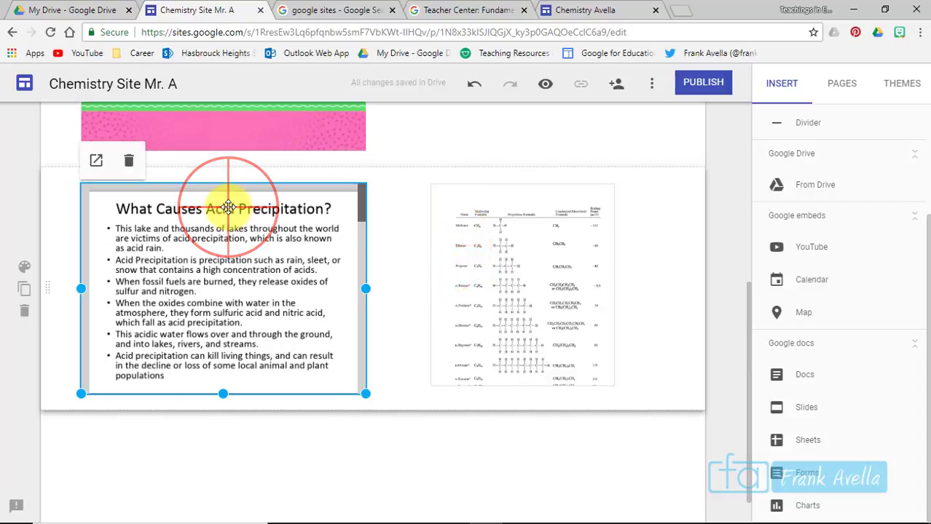
drag(748, 315, 747, 128)
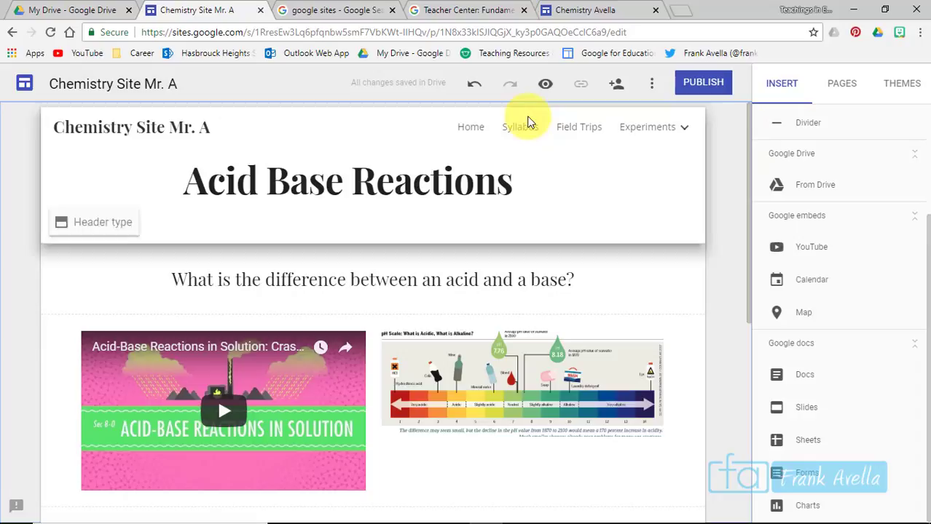
- From the Home page, preview the site at phone, tablet and large-screen widths
click(470, 127)
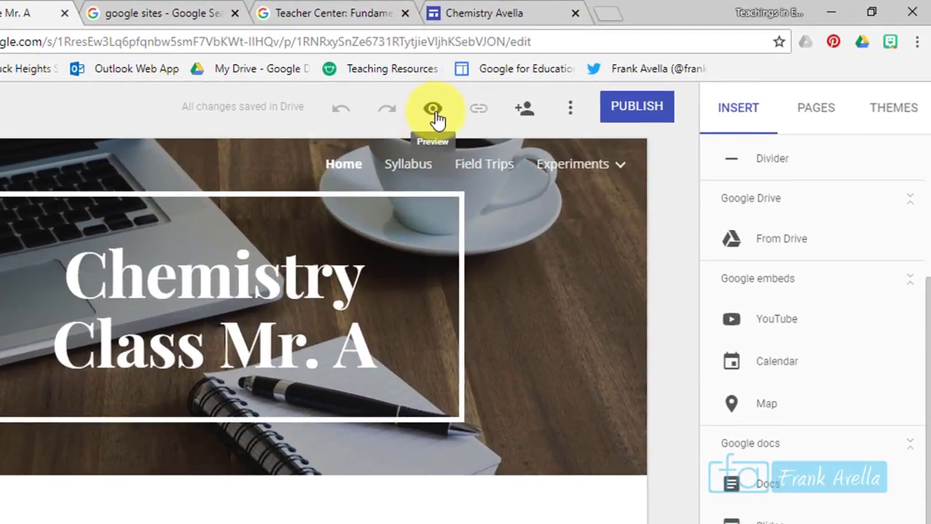
click(433, 113)
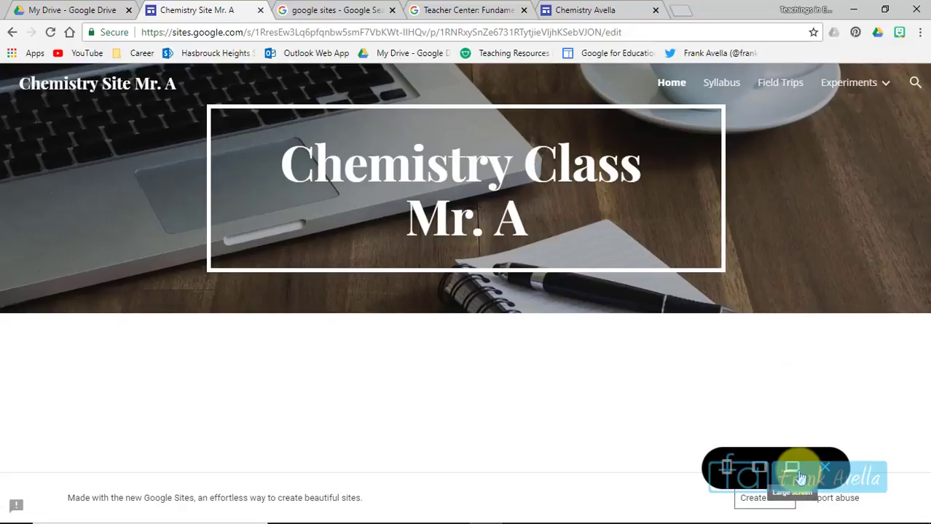
click(725, 472)
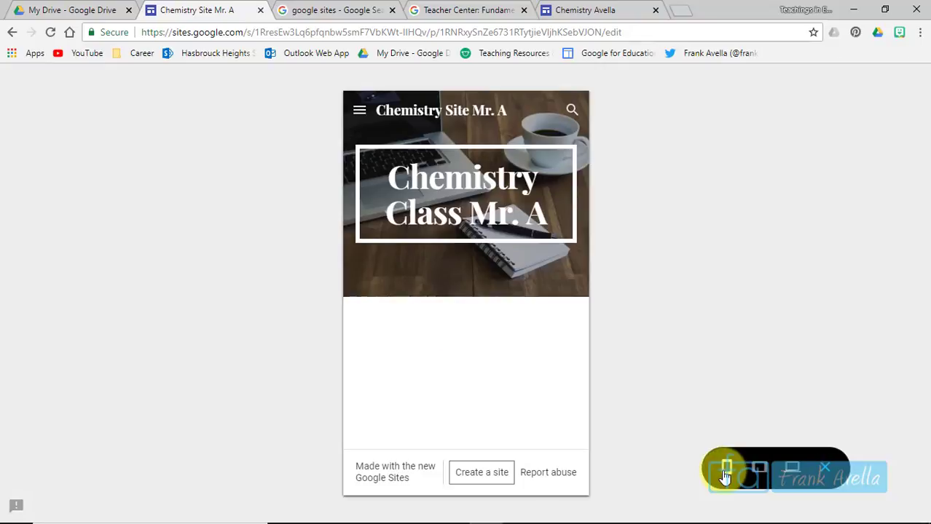
click(759, 470)
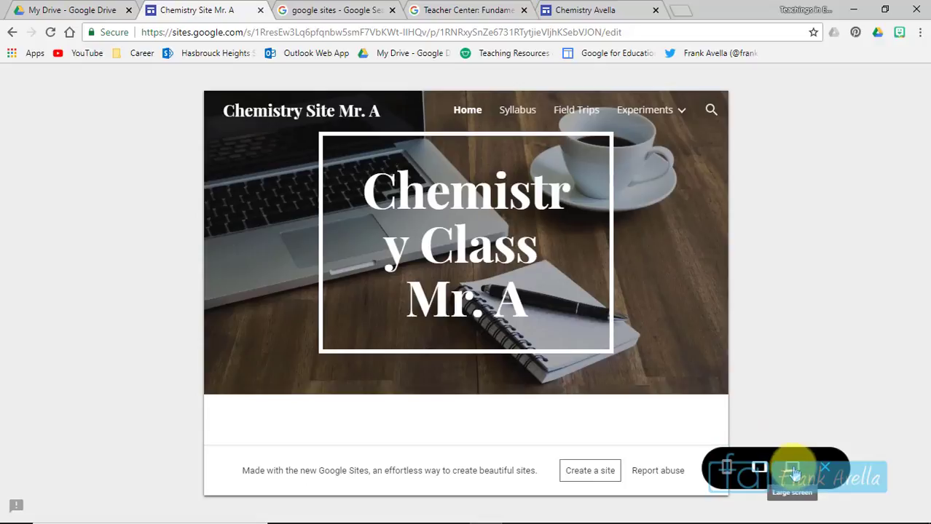
click(793, 472)
click(759, 467)
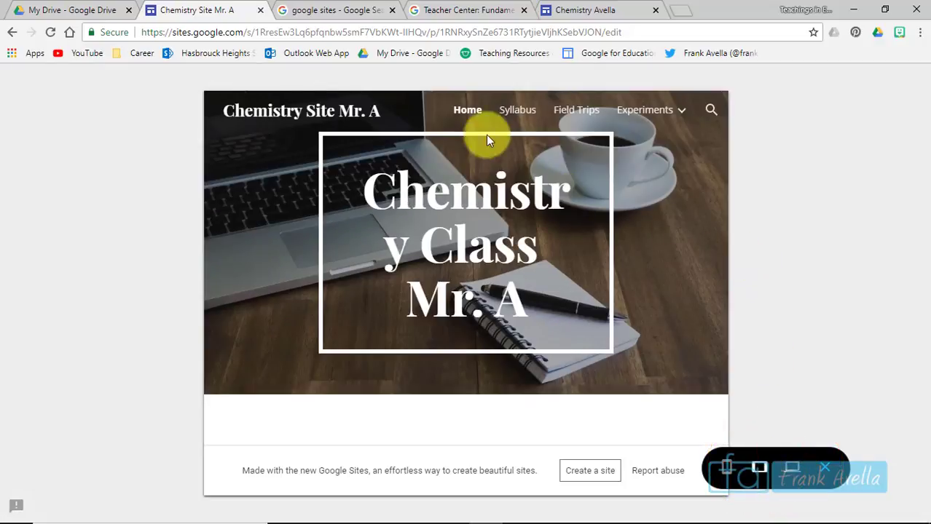
- In the preview, go to Syllabus and Experiments > Acid Base Reactions and scroll its content
click(521, 110)
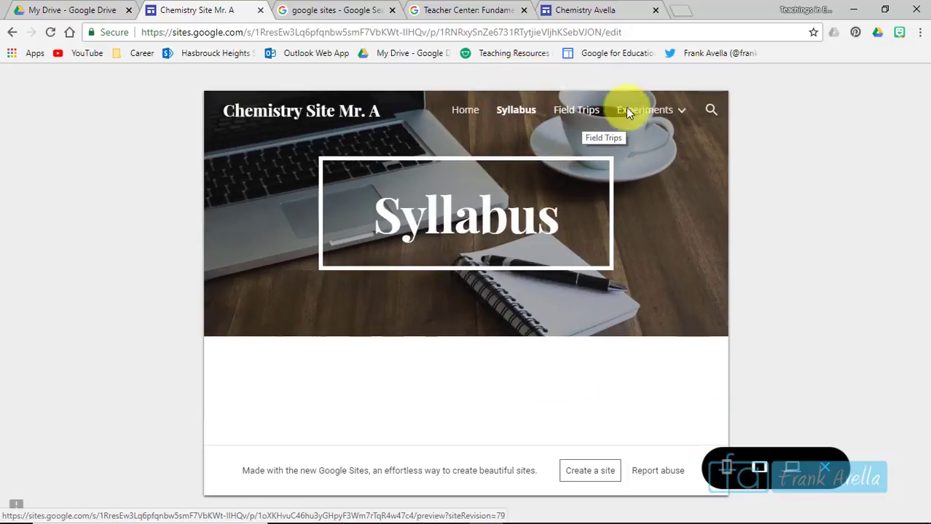
mouse_move(645, 113)
click(630, 207)
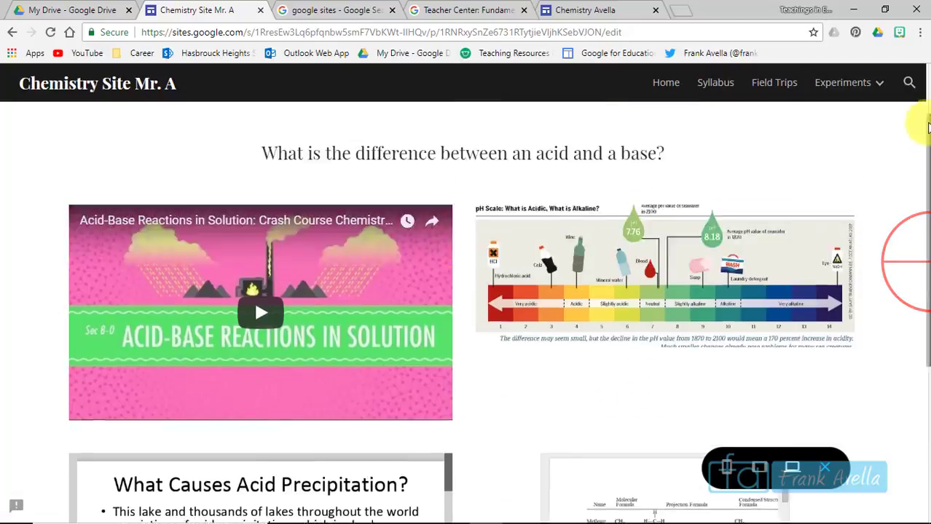
drag(928, 262, 928, 102)
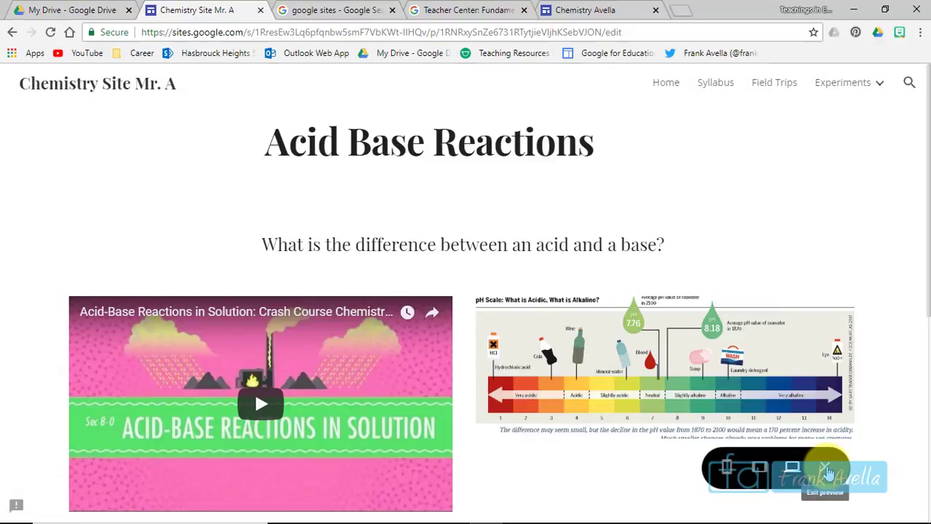
- Exit preview and invite a colleague's address to the site with Can edit permission
click(826, 472)
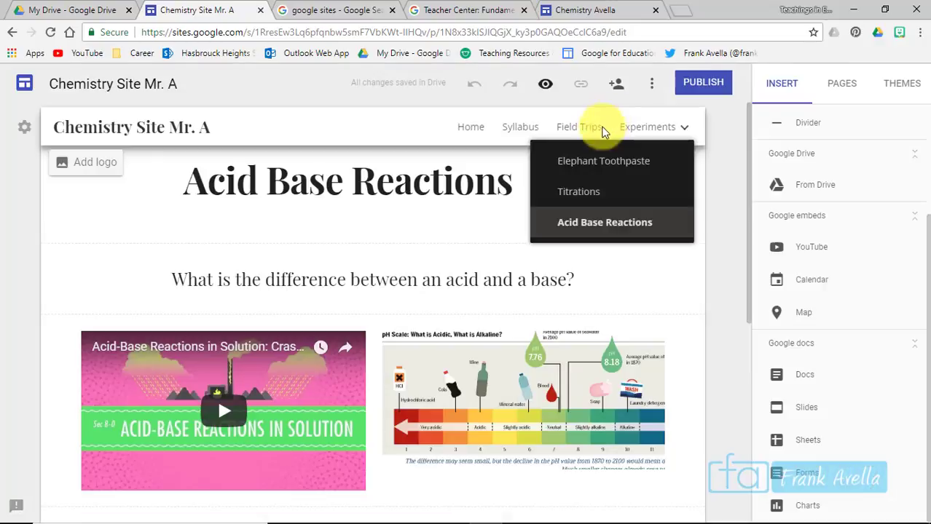
click(617, 86)
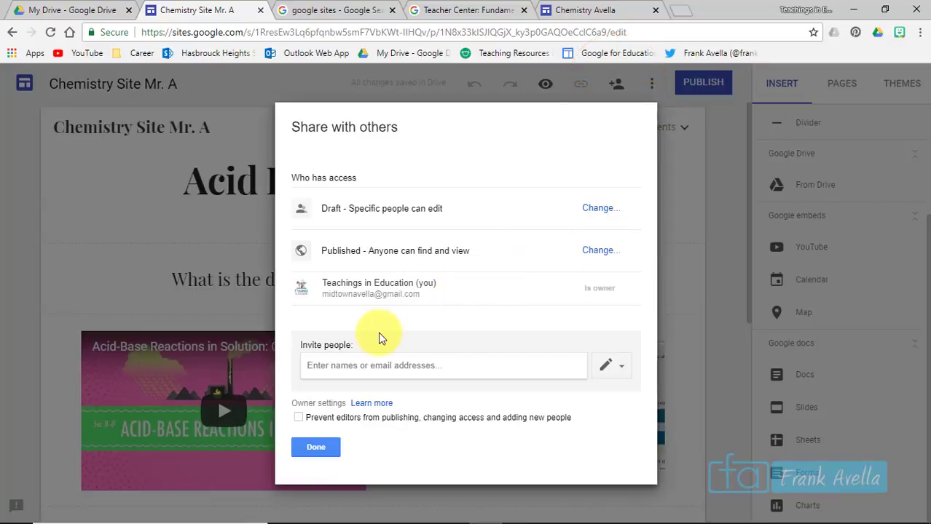
click(354, 372)
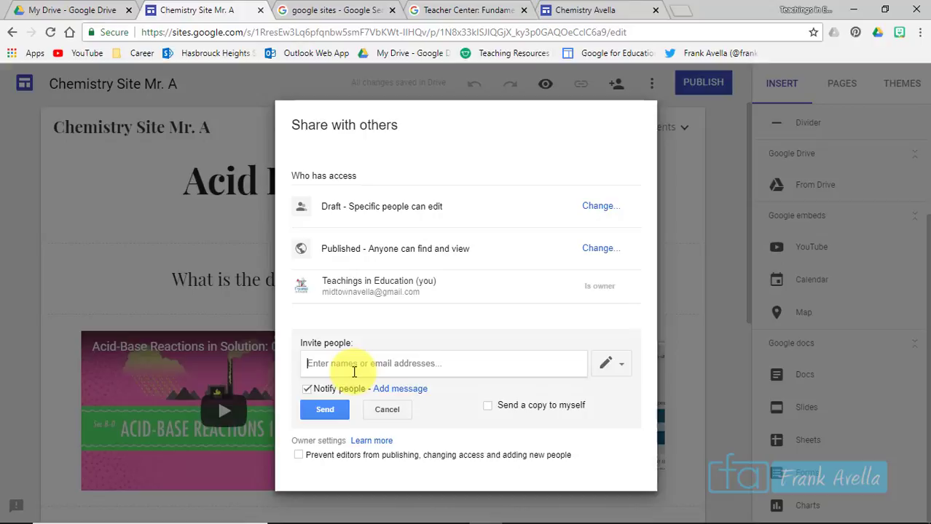
text(jea)
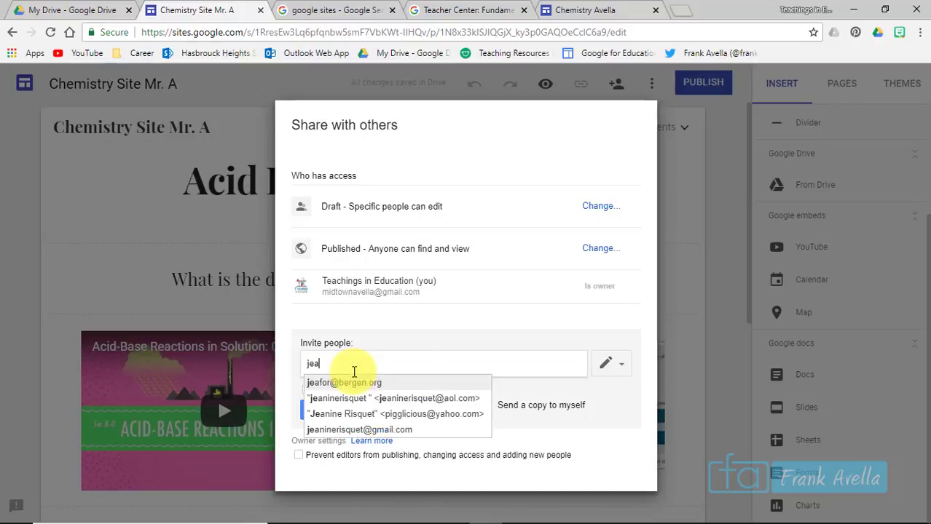
key(Return)
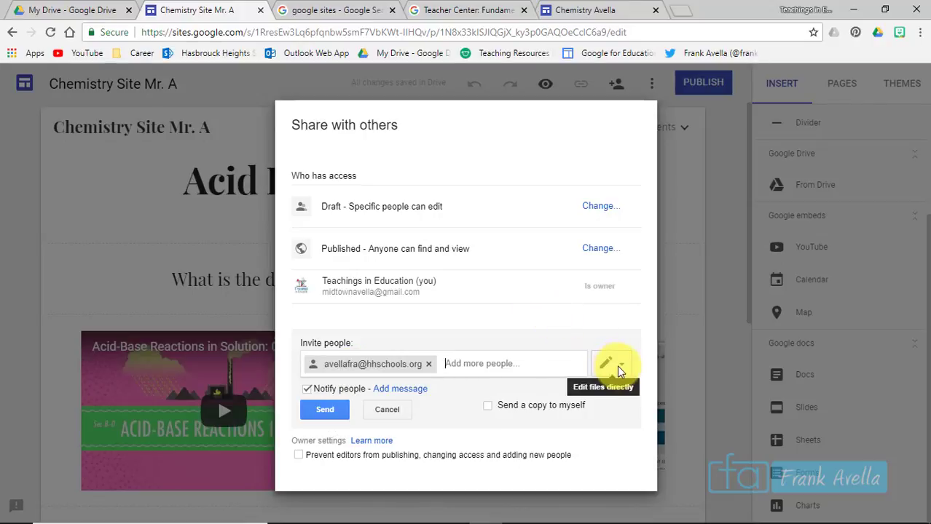
click(620, 365)
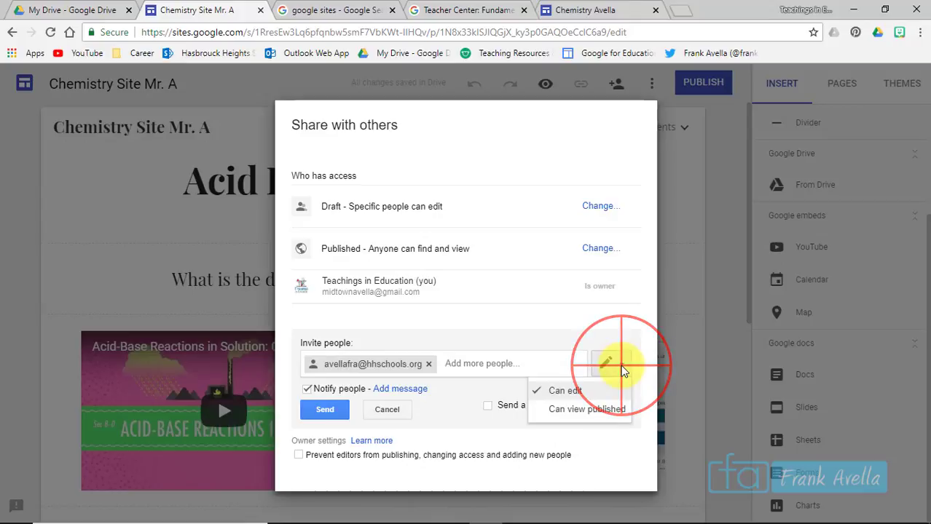
click(553, 395)
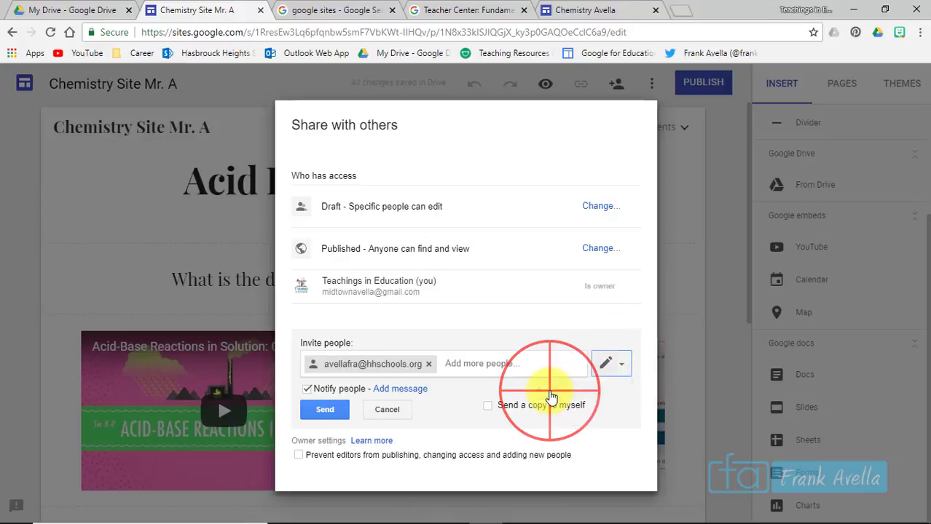
click(316, 410)
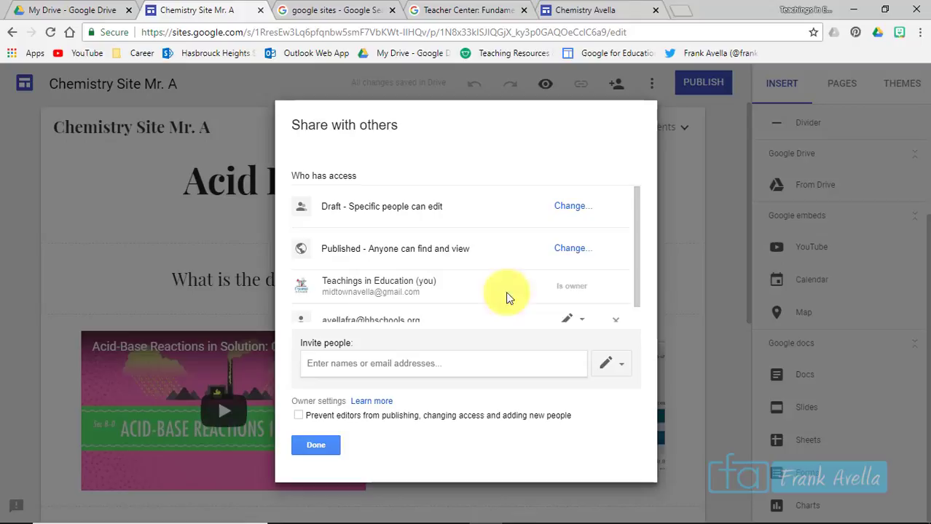
- Review the new collaborator's permission without changing it and close the sharing settings
drag(632, 258, 635, 312)
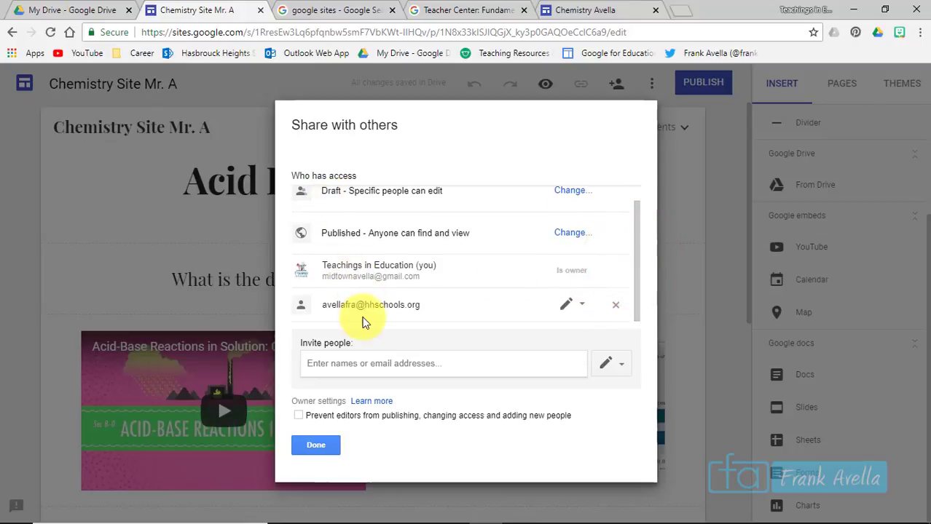
click(587, 303)
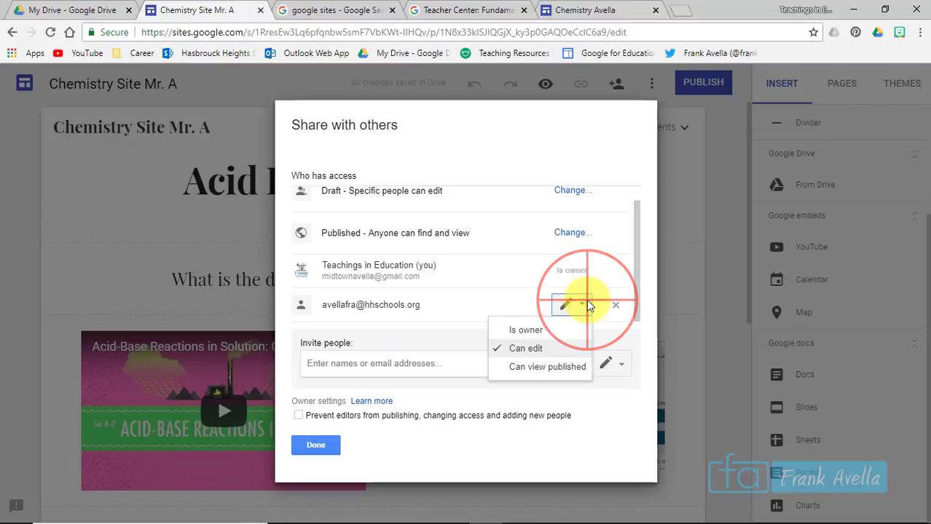
click(587, 303)
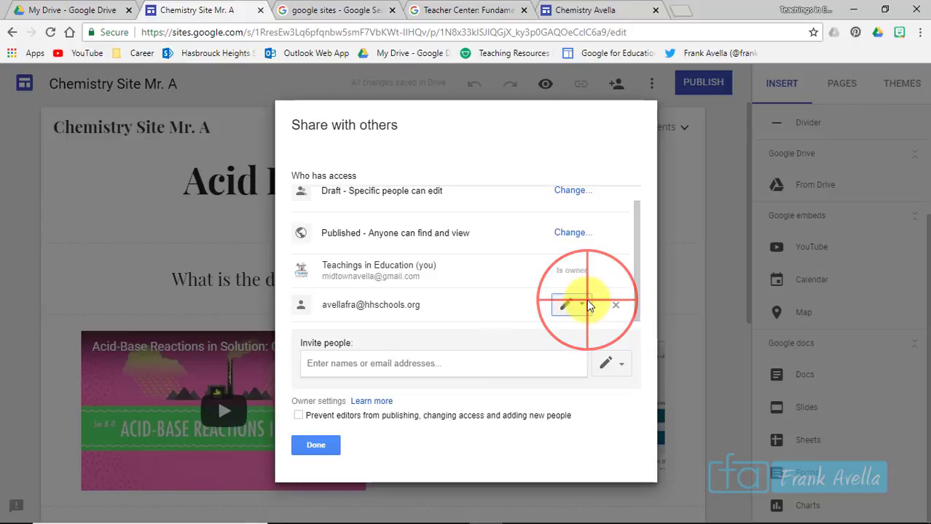
click(325, 449)
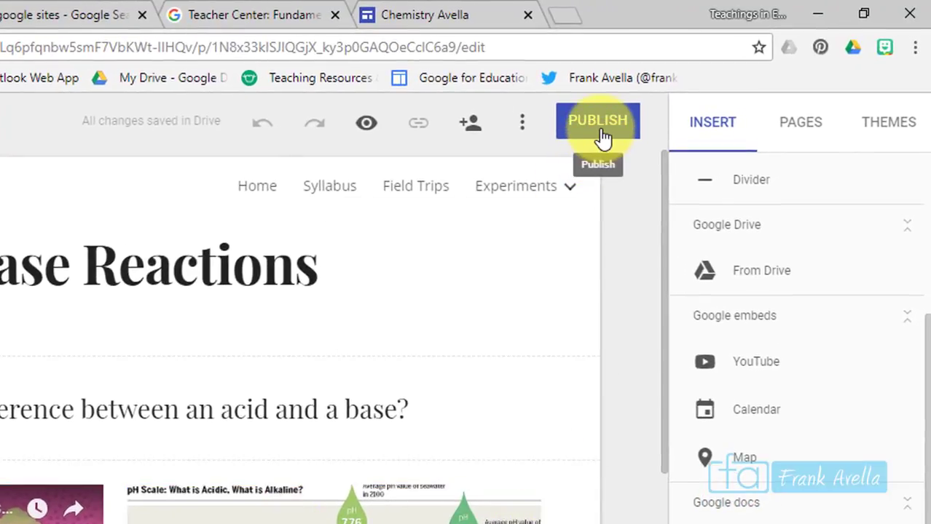
- Publish at 'chemistrysitemra' after checking viewer access, with 'Request public search engines to not display my site' on
click(602, 136)
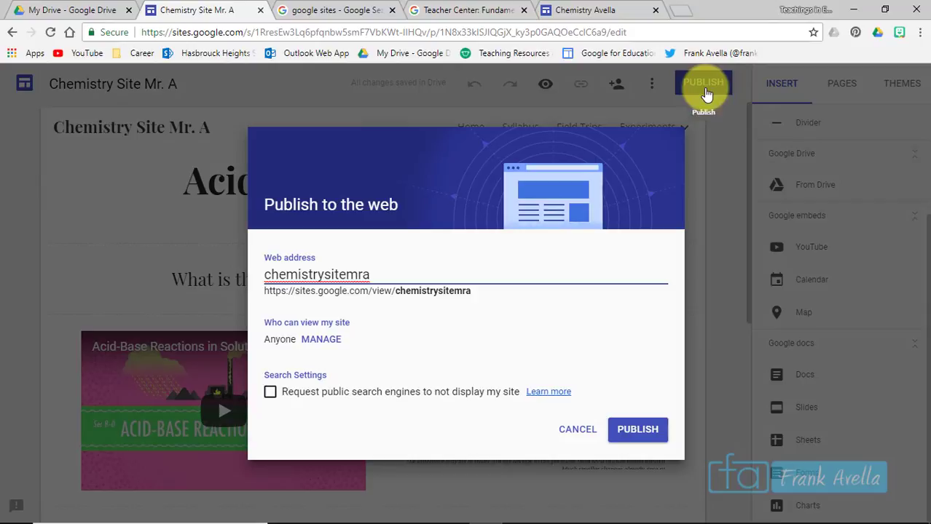
click(327, 346)
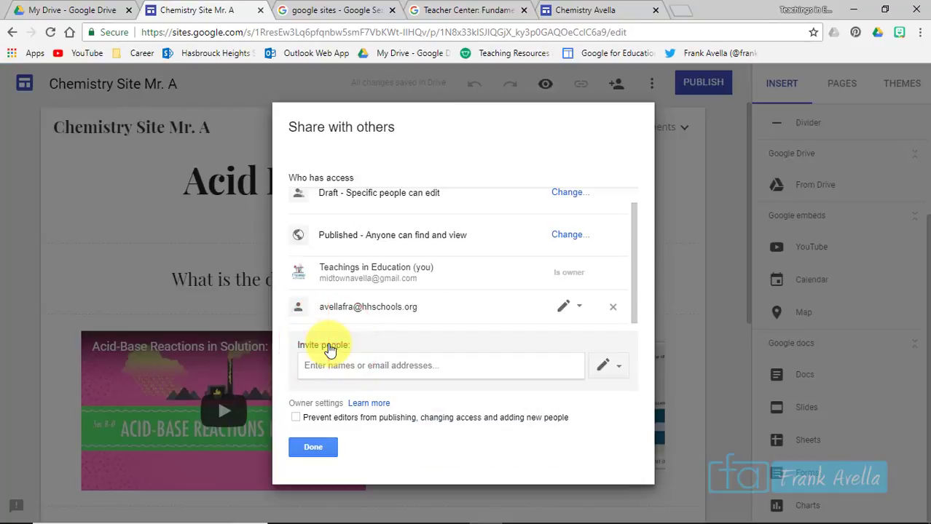
drag(633, 284, 642, 320)
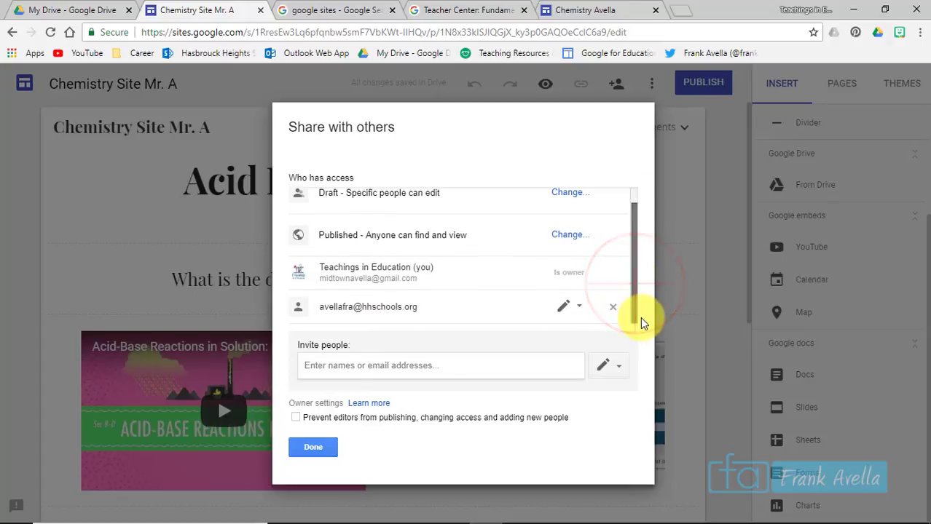
click(313, 449)
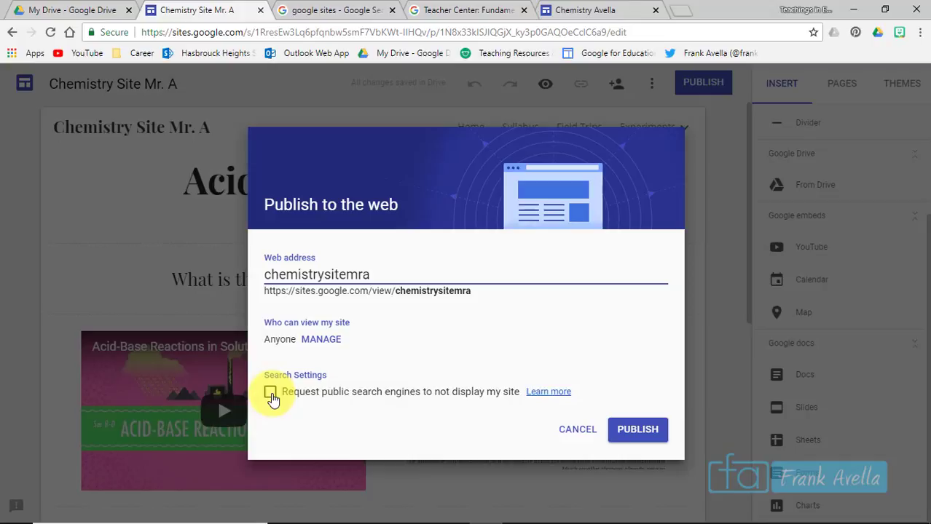
click(270, 393)
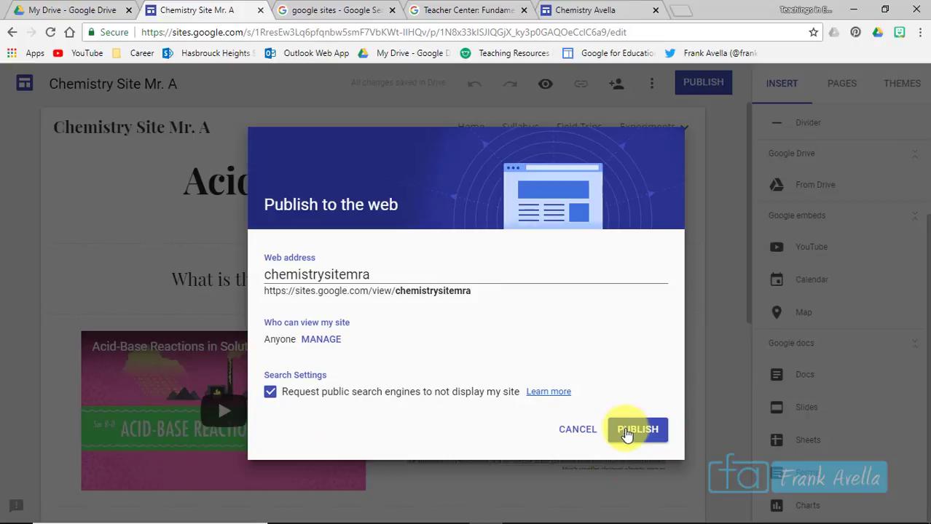
click(626, 431)
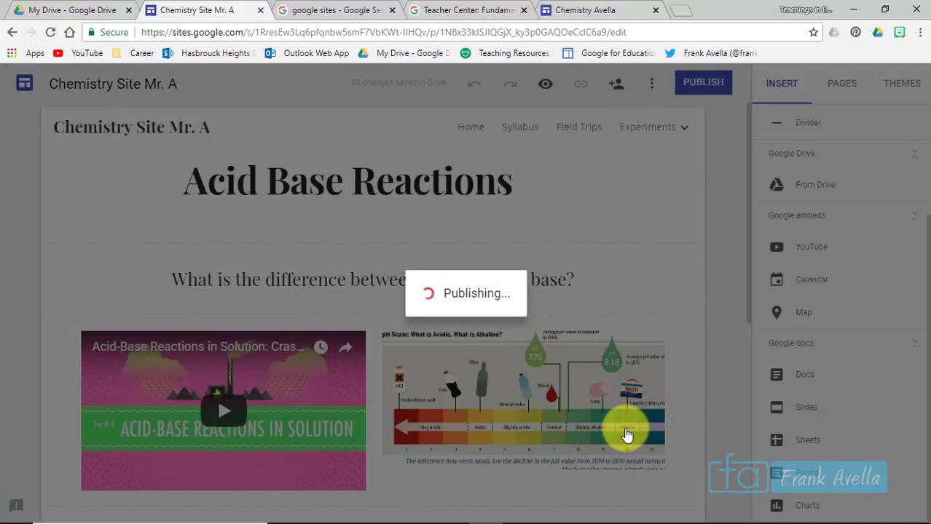